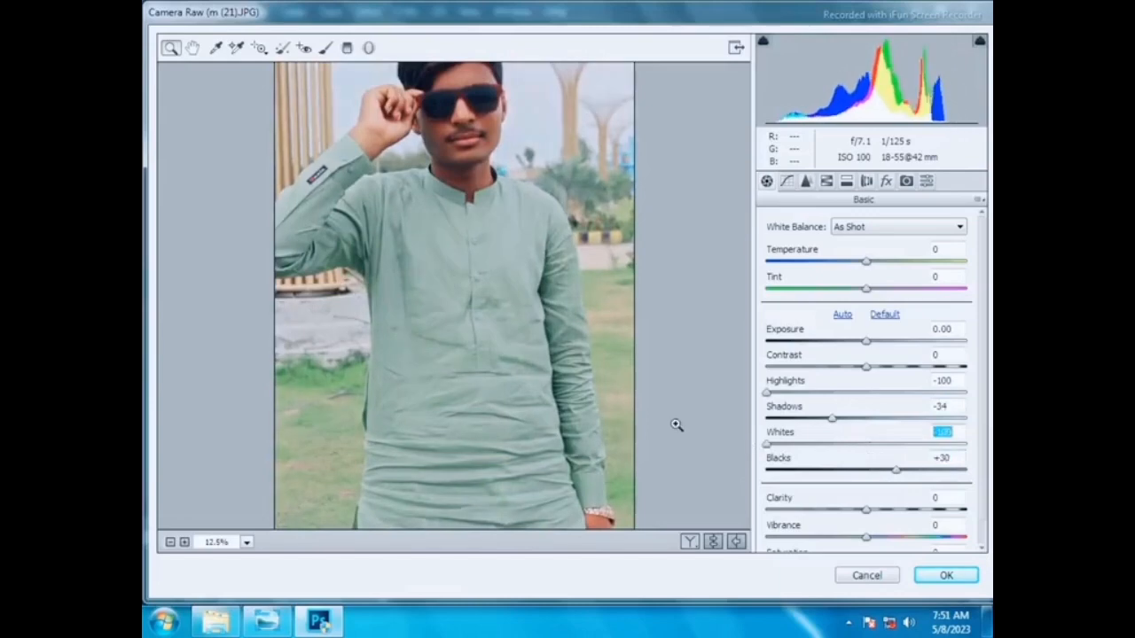
- Apply the Camera Raw adjustments, then quick-select the person and subtract the background beside the right arm
key(Return)
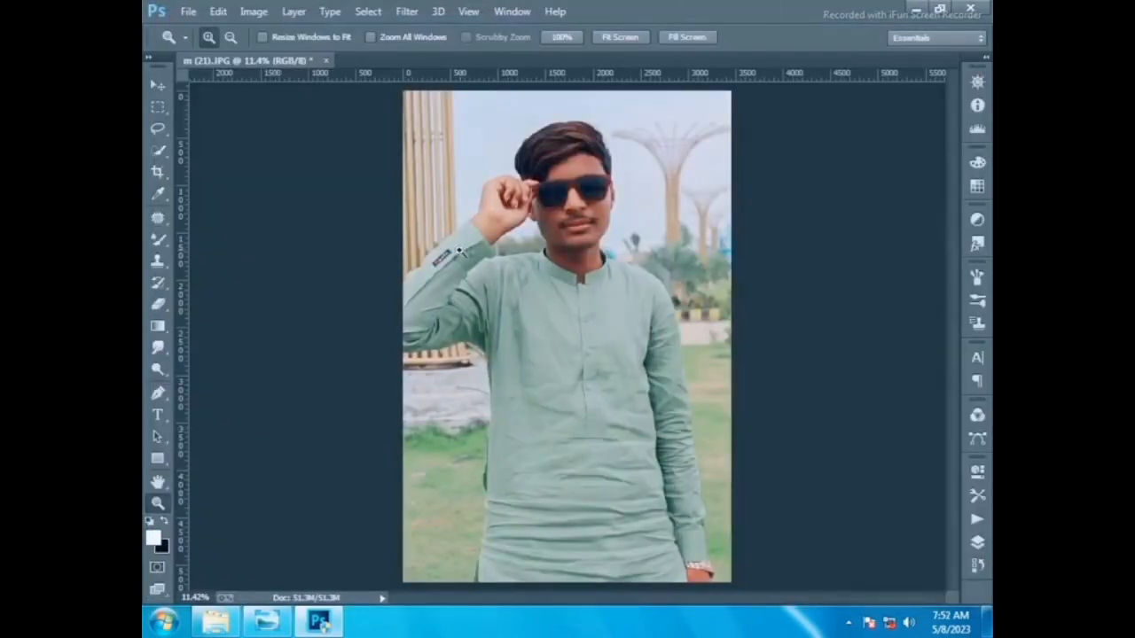
click(158, 151)
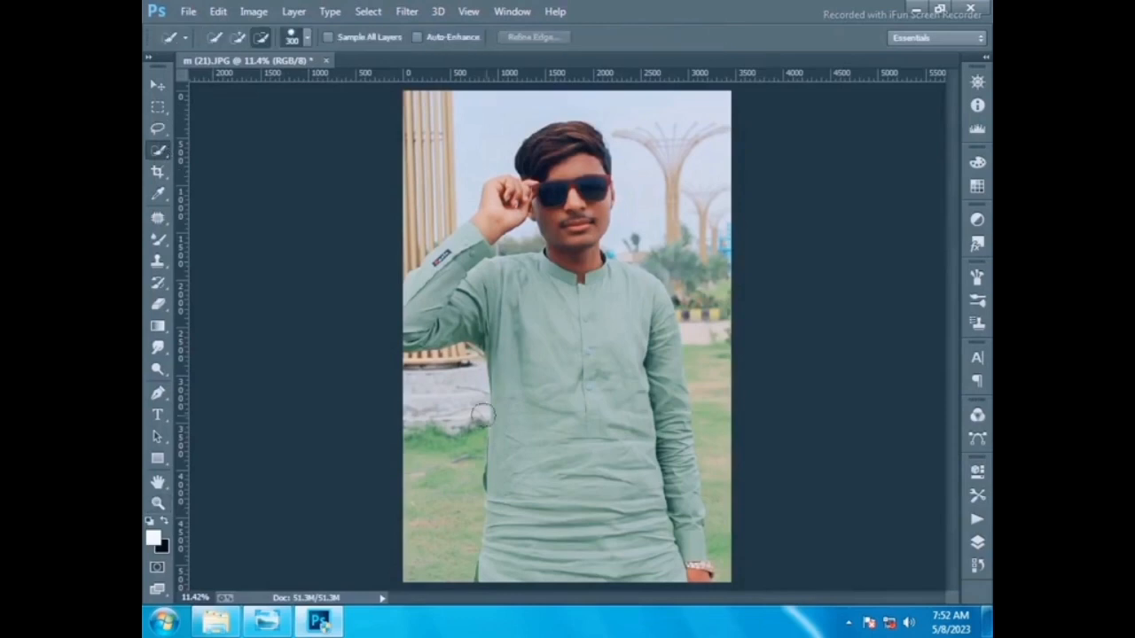
mouse_move(535, 399)
mouse_down()
mouse_move(626, 474)
mouse_move(643, 522)
mouse_move(698, 532)
mouse_move(679, 567)
mouse_up()
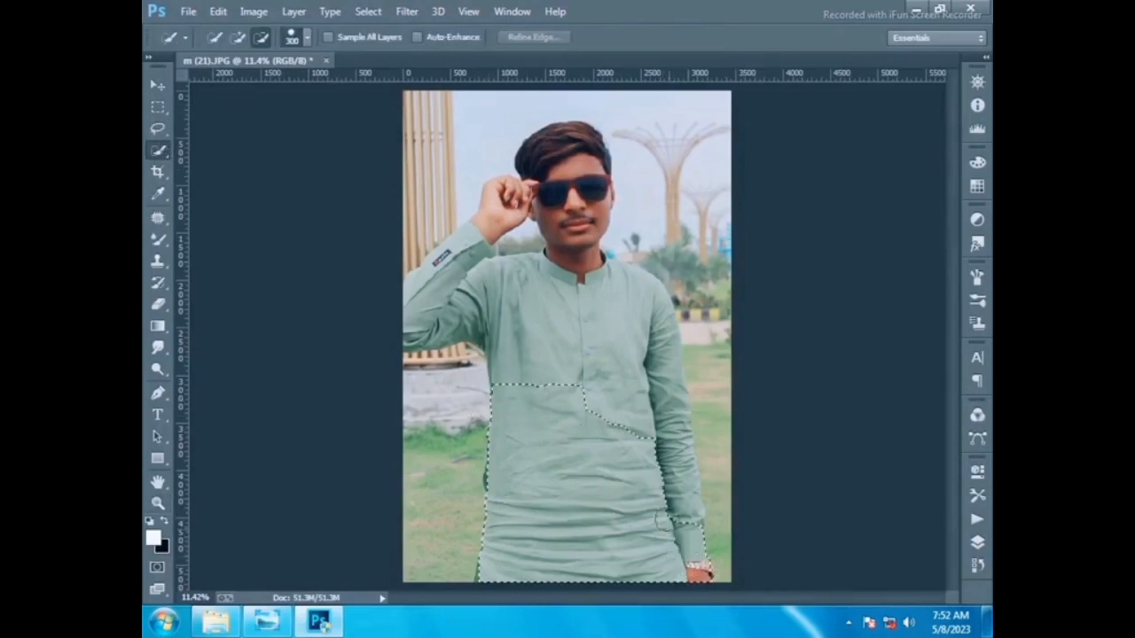
mouse_move(699, 517)
mouse_down()
mouse_move(593, 309)
mouse_move(443, 297)
mouse_move(461, 232)
mouse_move(527, 151)
mouse_up()
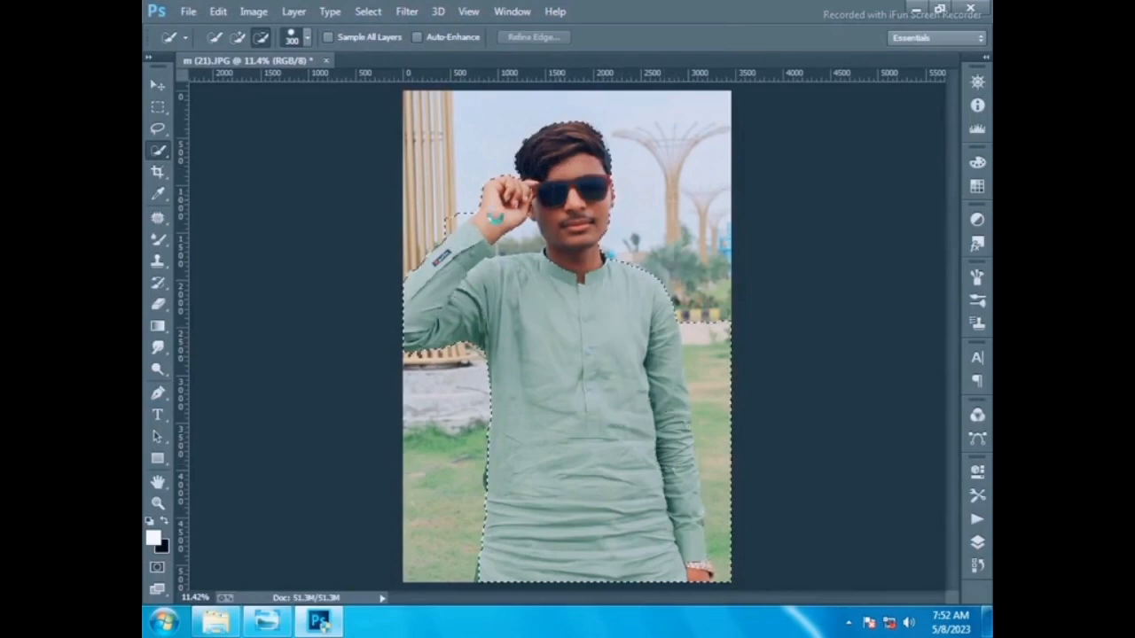
drag(443, 209, 446, 213)
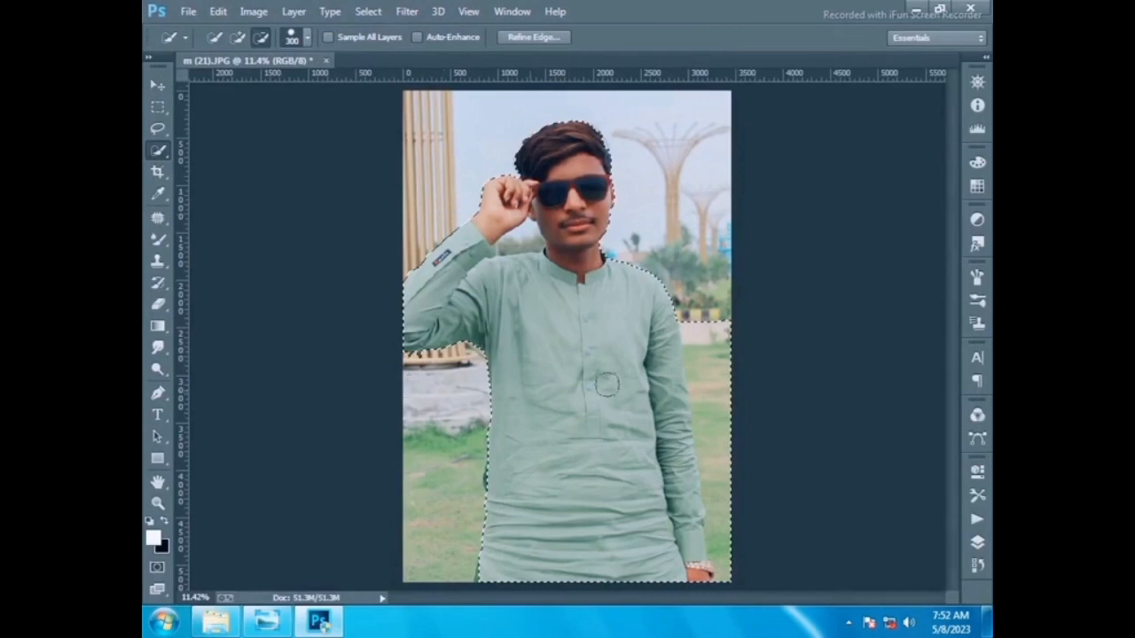
mouse_move(690, 335)
mouse_down()
mouse_move(735, 427)
mouse_move(732, 473)
mouse_move(697, 476)
mouse_up()
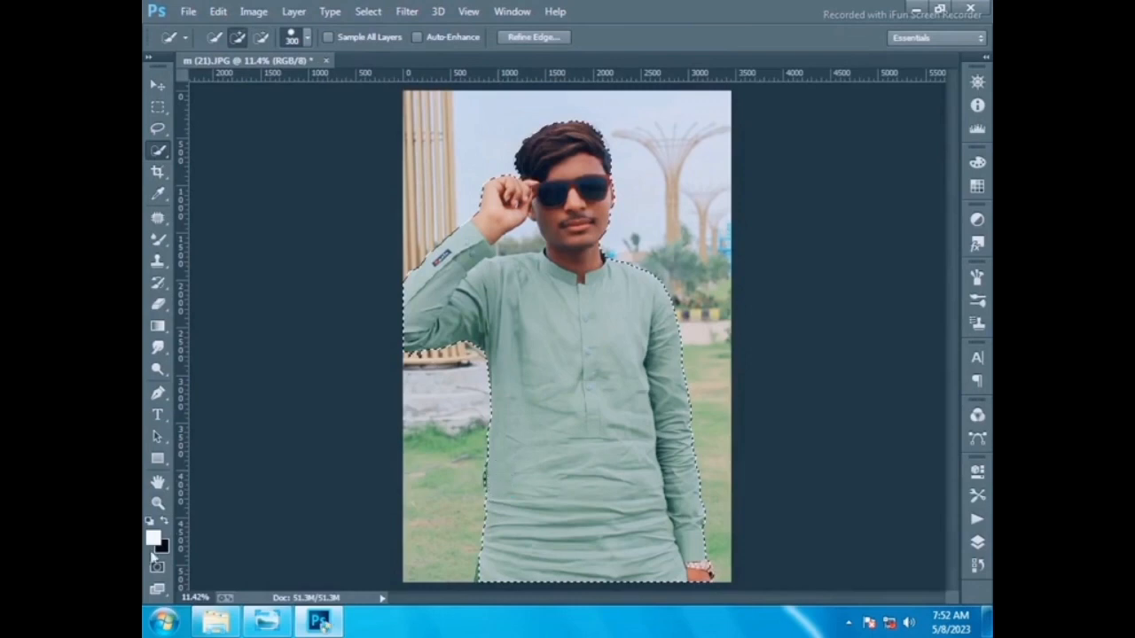
- Zoom into the robe's lower left edge and subtract the background sliver from the selection
click(165, 523)
click(158, 503)
click(520, 508)
click(512, 507)
click(512, 507)
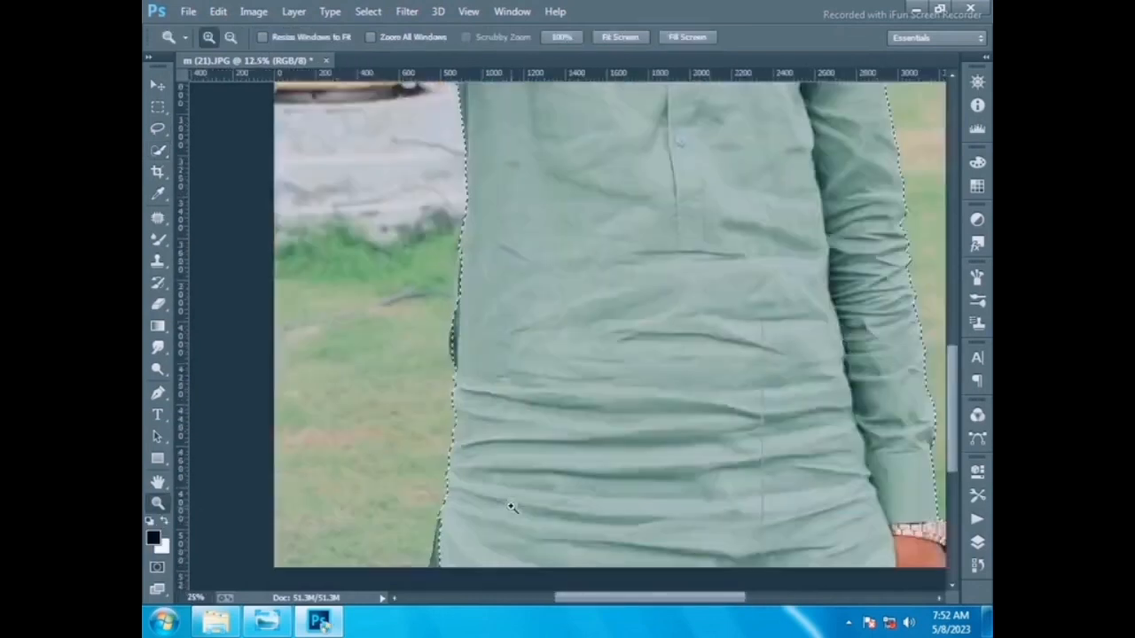
click(511, 507)
click(511, 507)
click(512, 507)
scroll(464, 444, down, 3)
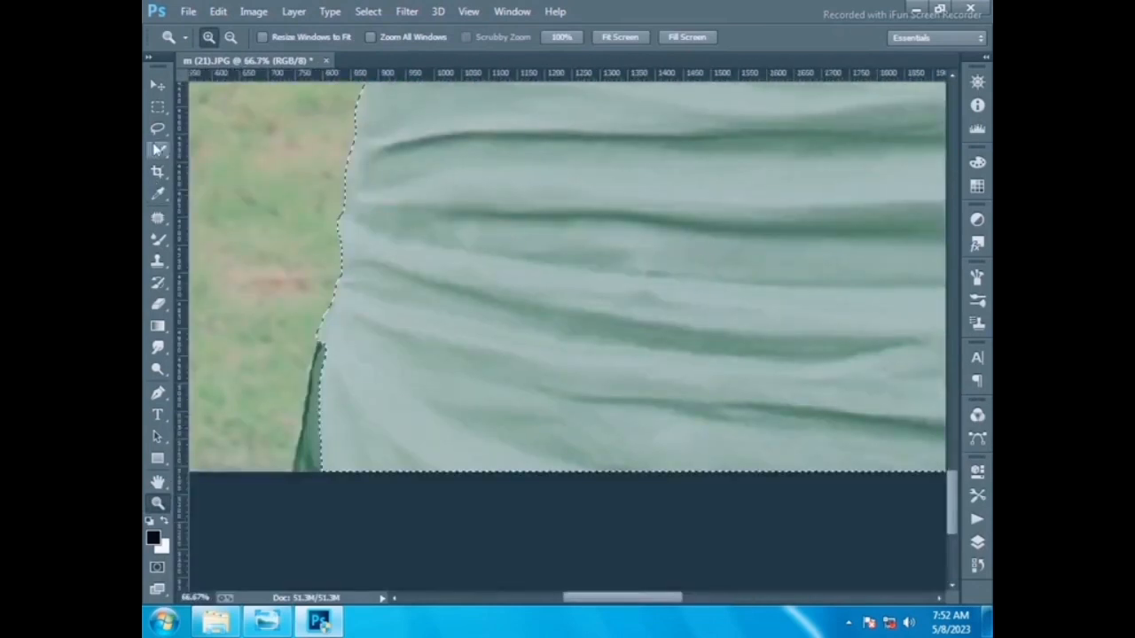
click(157, 149)
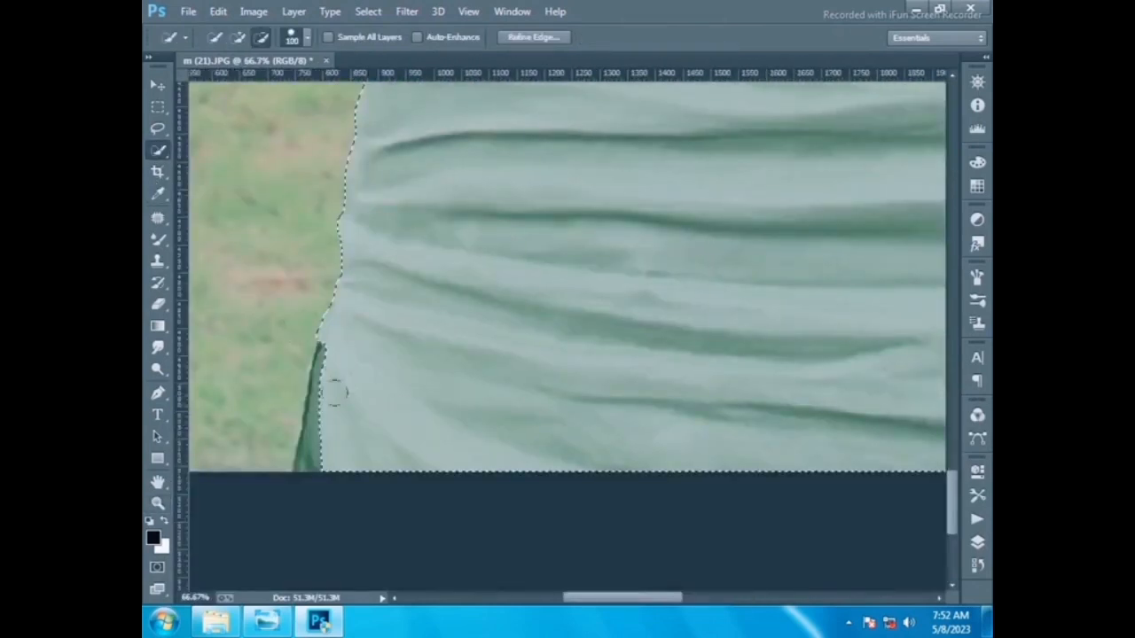
drag(314, 423, 329, 354)
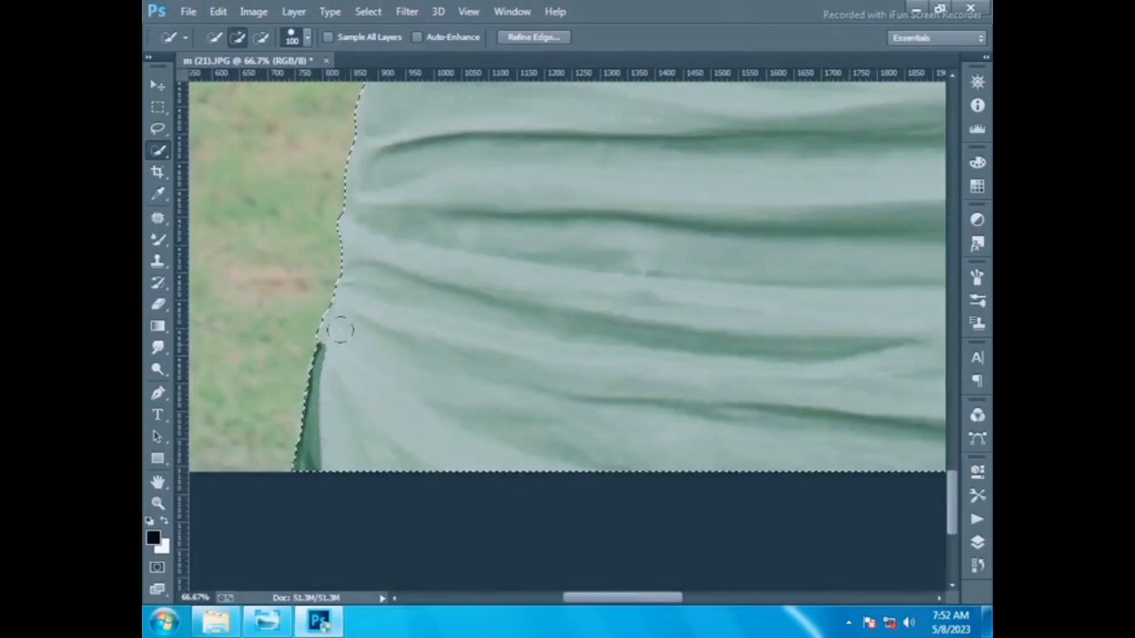
- Subtract the dark sliver along the robe's left edge from the selection
scroll(341, 331, up, 5)
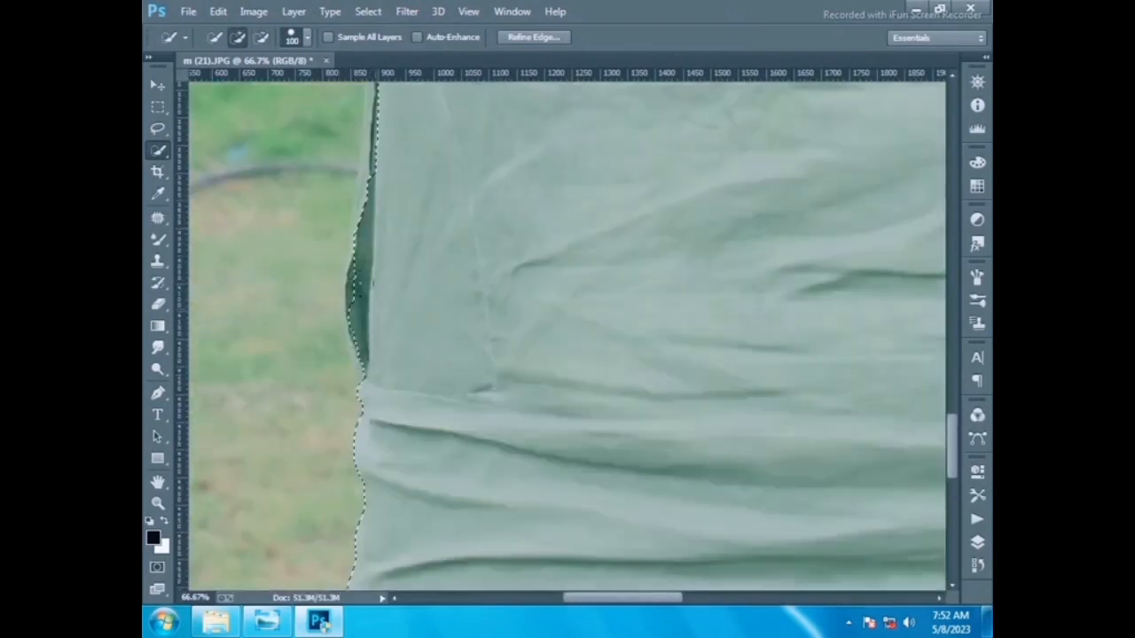
click(384, 187)
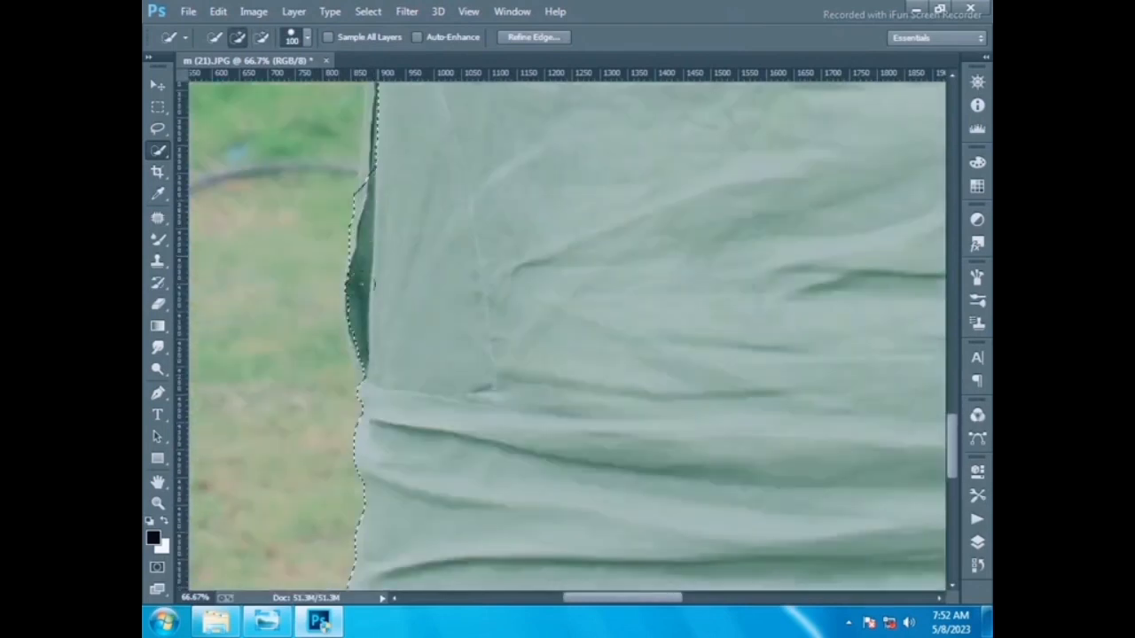
scroll(366, 319, up, 3)
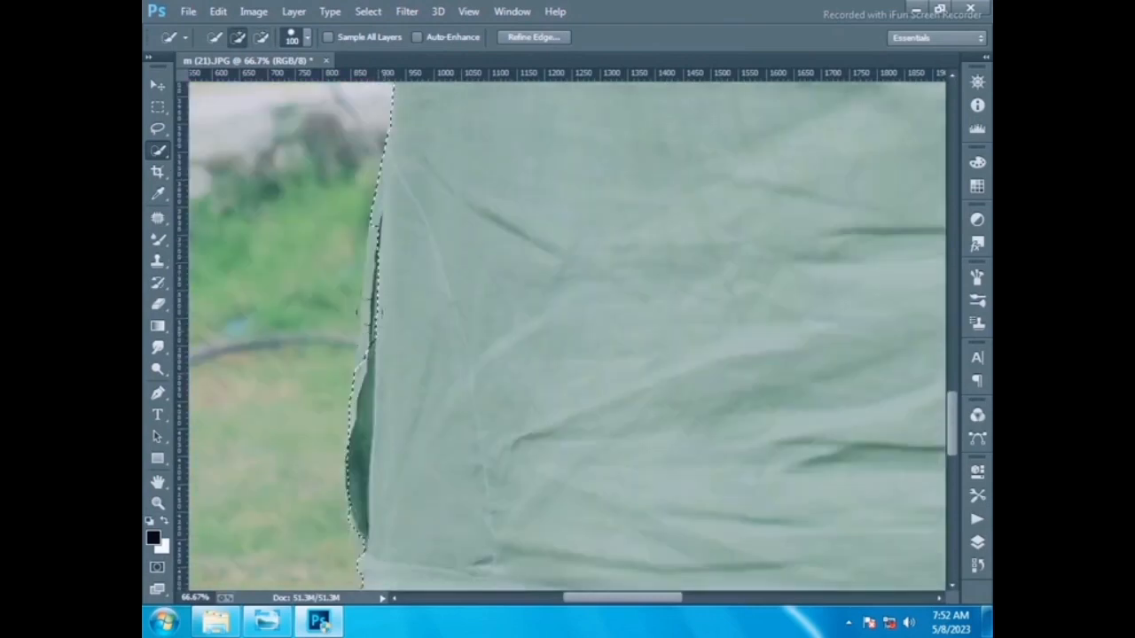
drag(384, 292, 383, 213)
drag(390, 261, 382, 329)
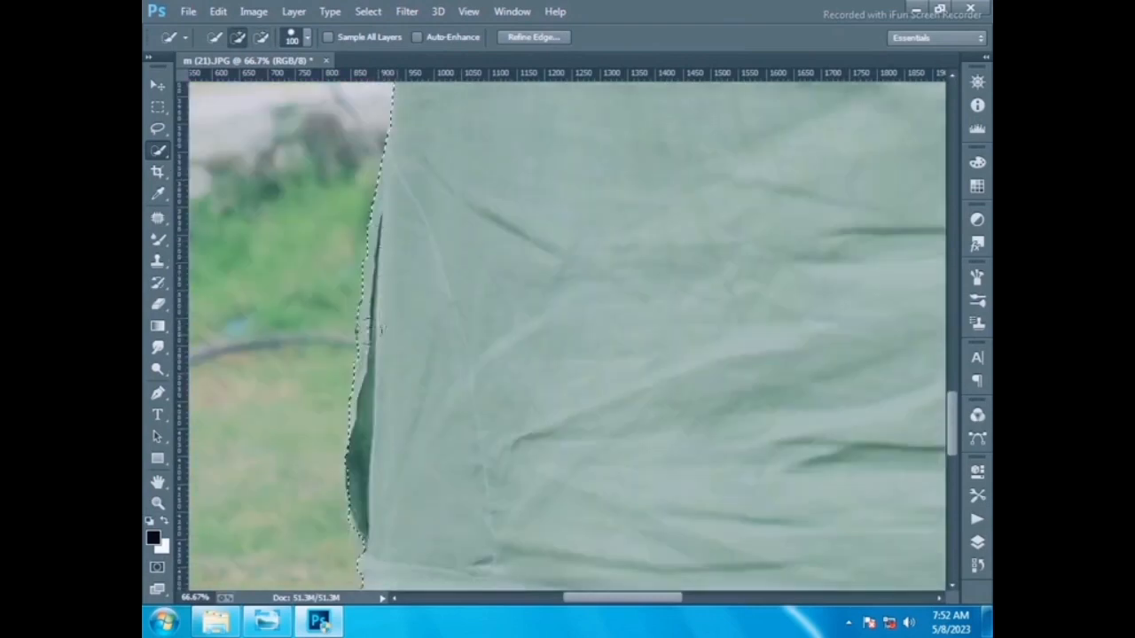
- Refine the selection edge under the raised arm above the bench
scroll(401, 346, up, 10)
scroll(403, 377, down, 4)
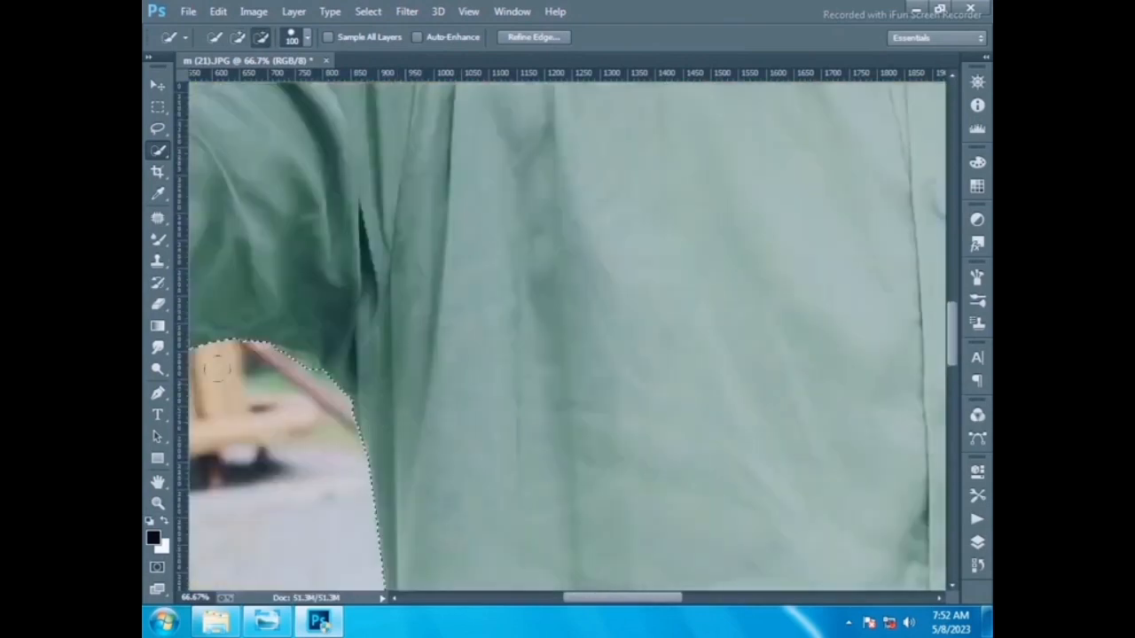
scroll(304, 381, down, 8)
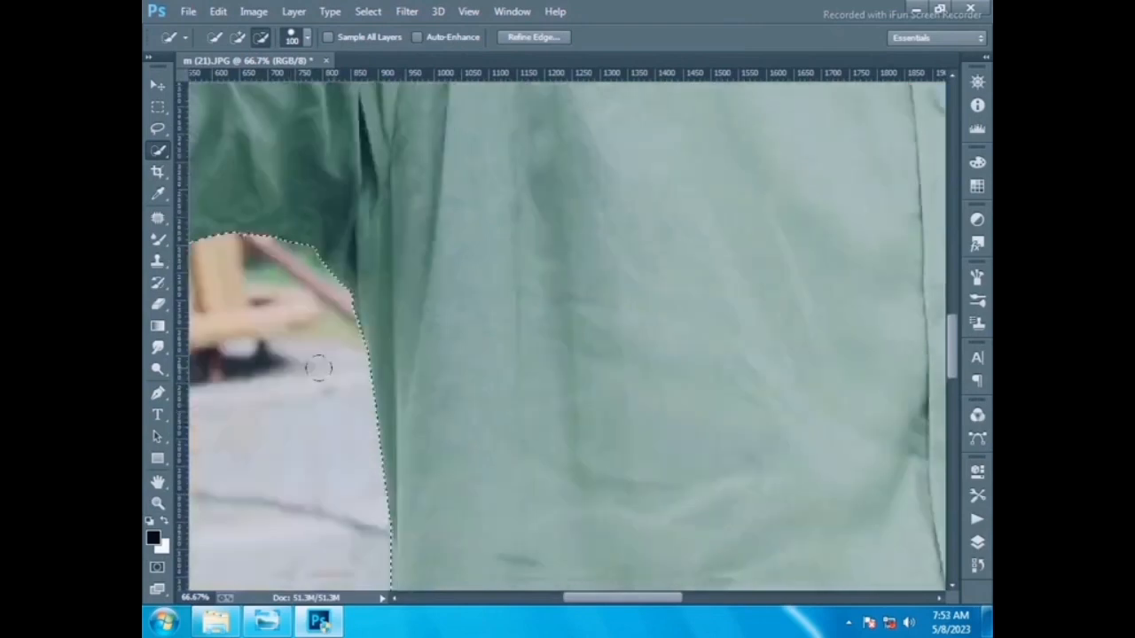
scroll(302, 386, up, 4)
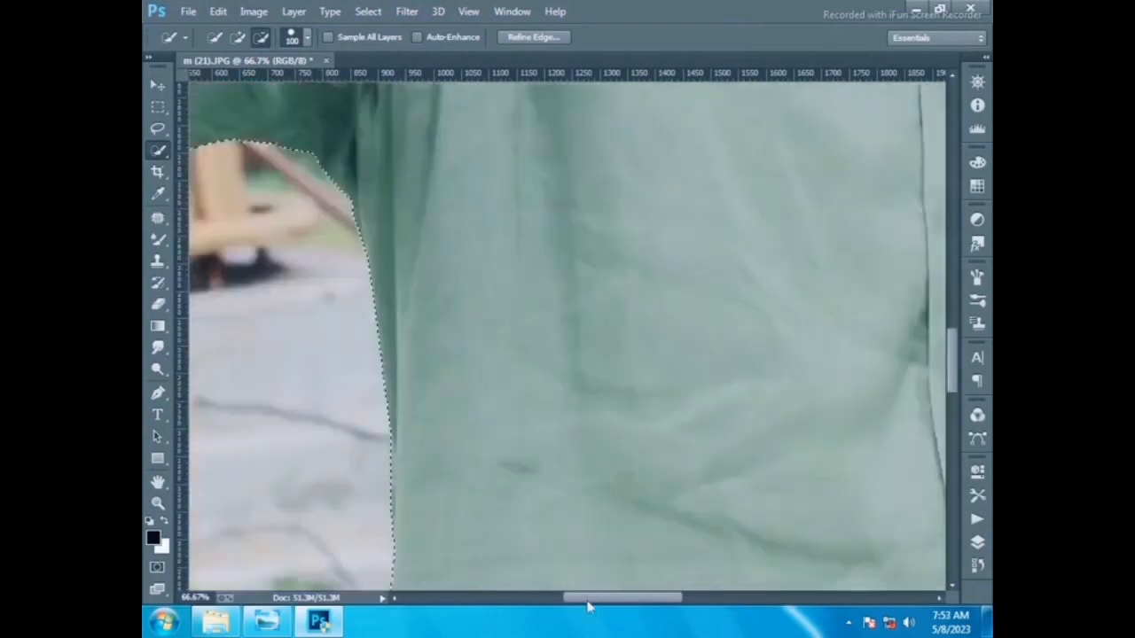
drag(587, 603, 512, 600)
drag(370, 234, 428, 217)
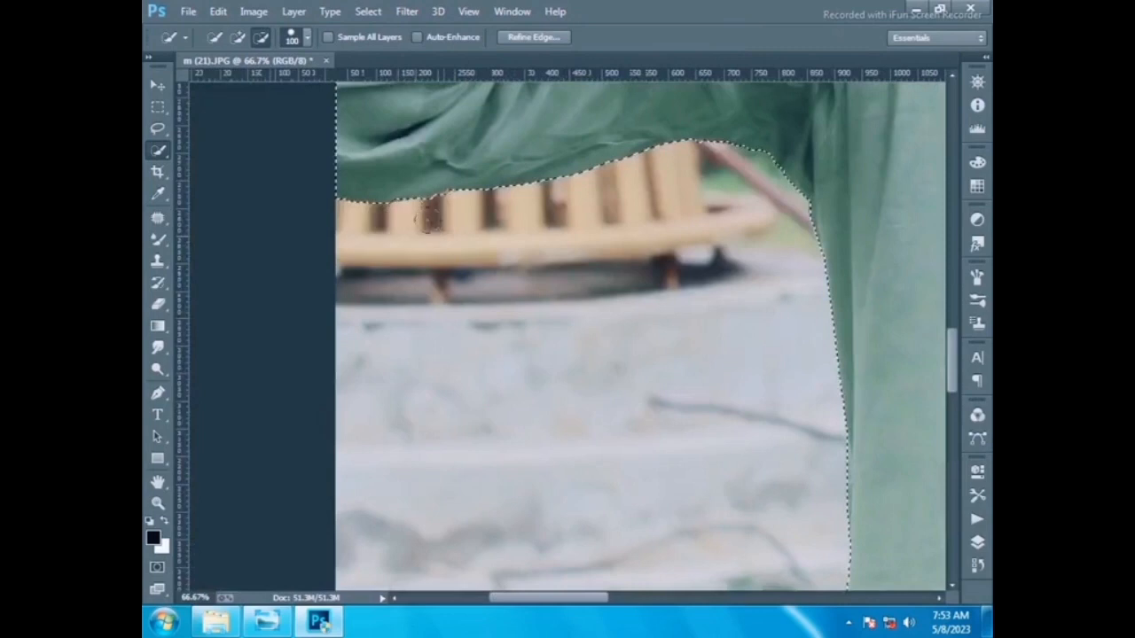
- Subtract the background between the raised hand, sleeve and neck from the selection
scroll(458, 300, up, 8)
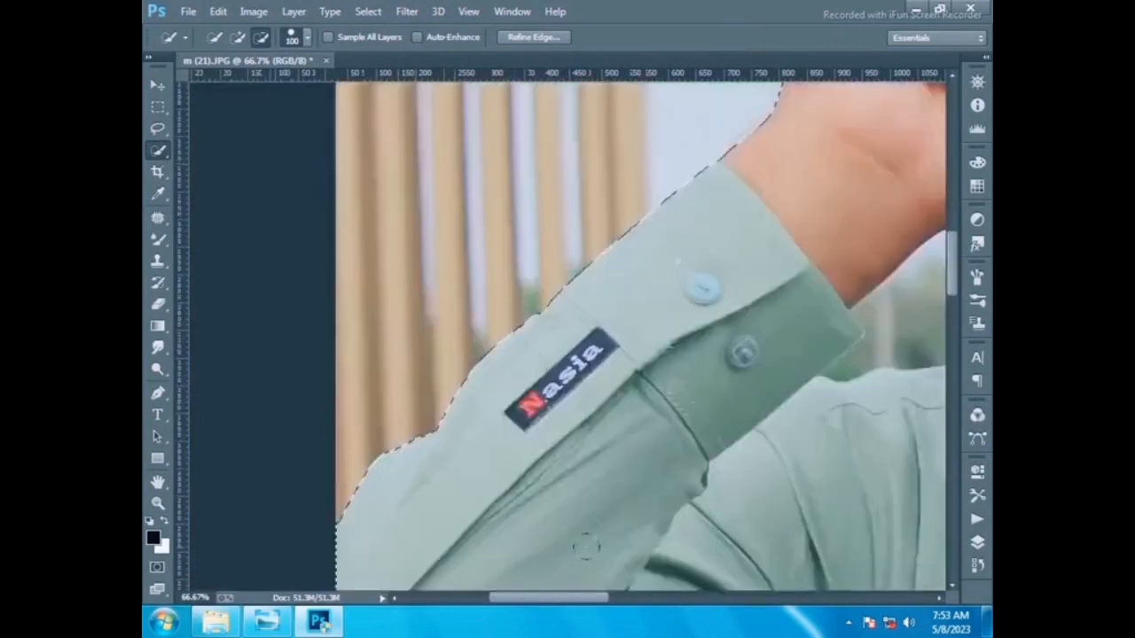
drag(579, 600, 647, 605)
drag(657, 248, 624, 232)
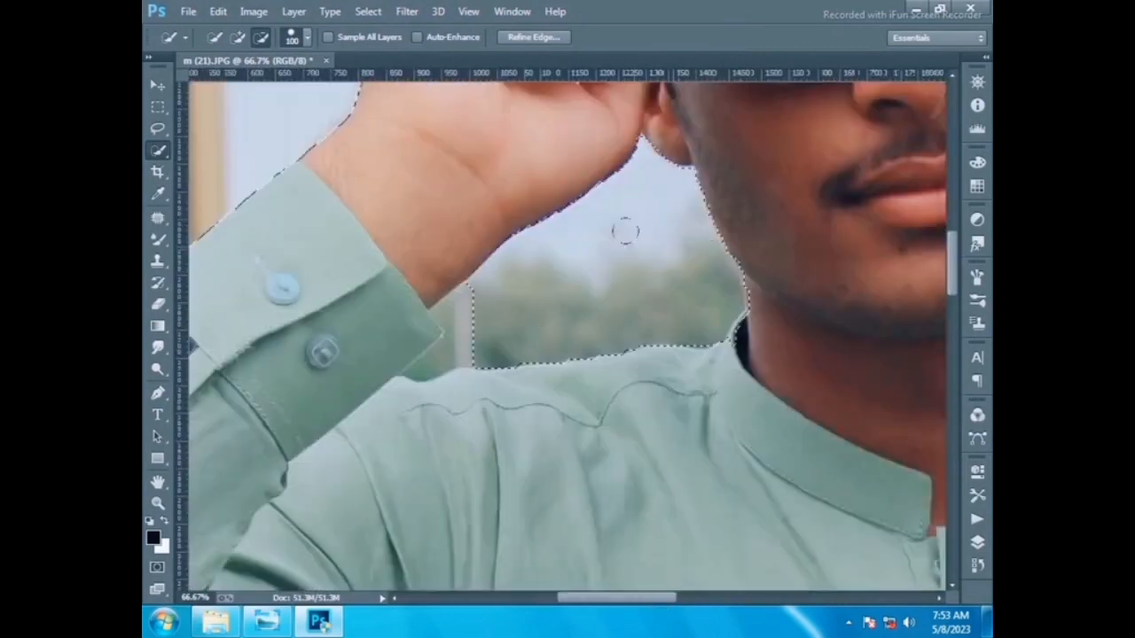
drag(484, 304, 456, 302)
- Reduce the brush size to 10 and refine the selection where the cuff meets the shoulder
key(bracketleft)
key(bracketleft)
key(bracketleft)
key(bracketleft)
key(bracketleft)
key(bracketleft)
key(bracketleft)
key(bracketleft)
key(bracketleft)
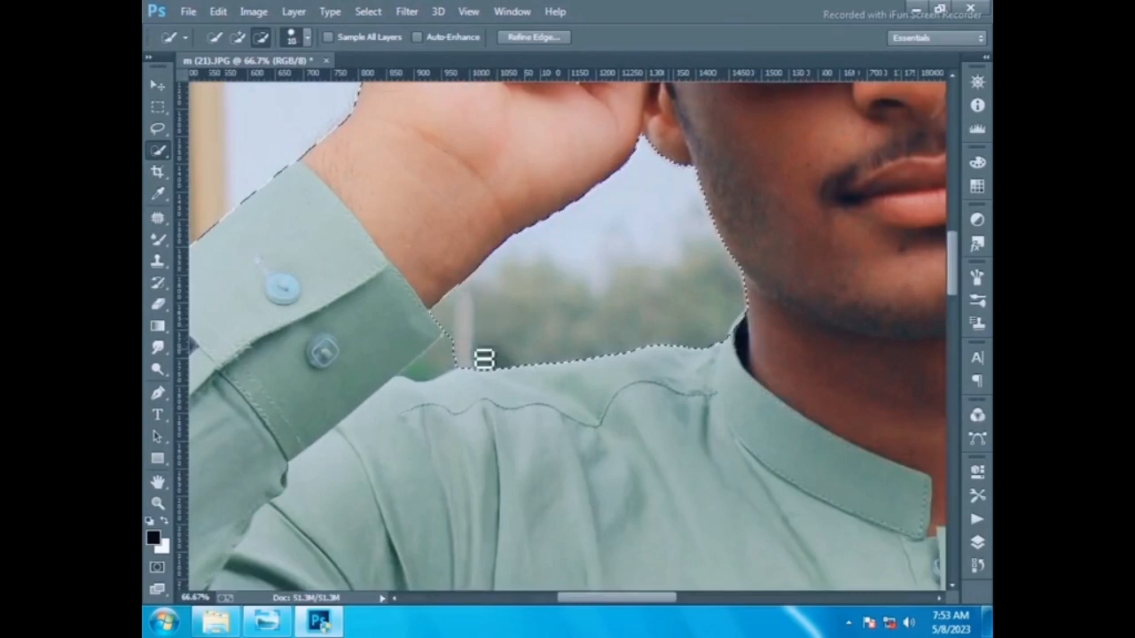
drag(481, 360, 433, 375)
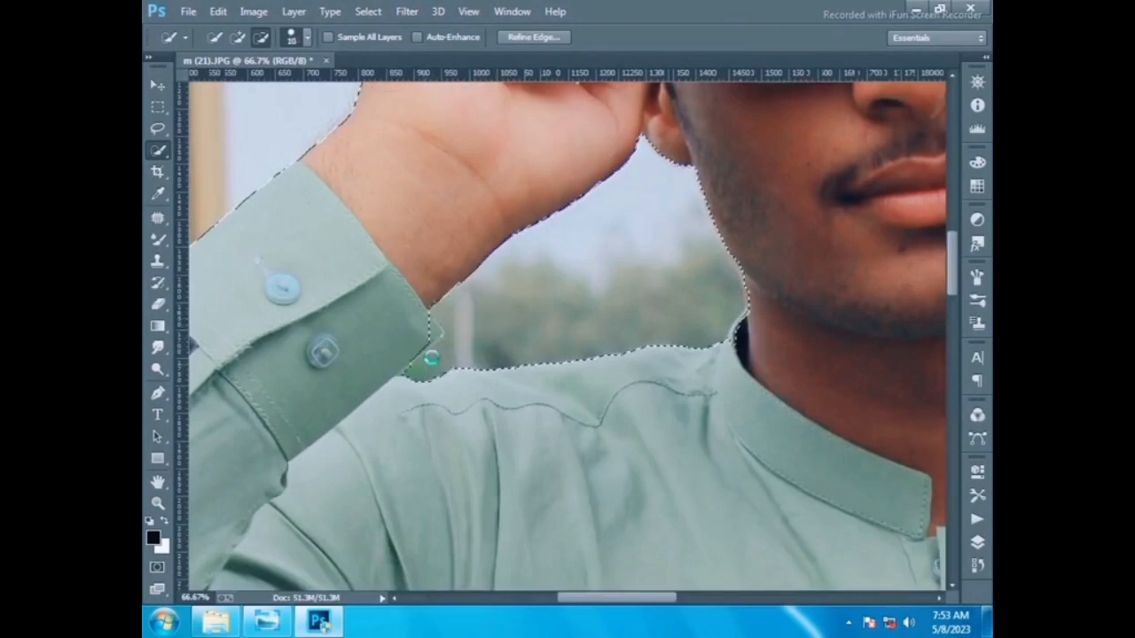
alt+click(435, 344)
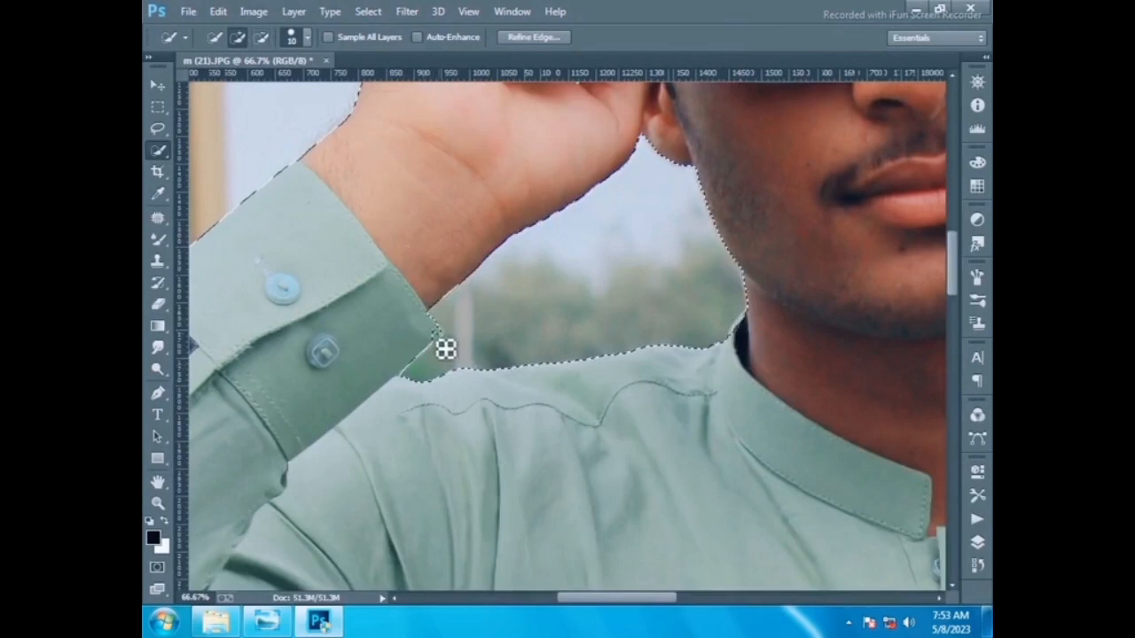
- Inspect the selection edges around the hair, face, collar, right shoulder and right arm
scroll(620, 381, up, 3)
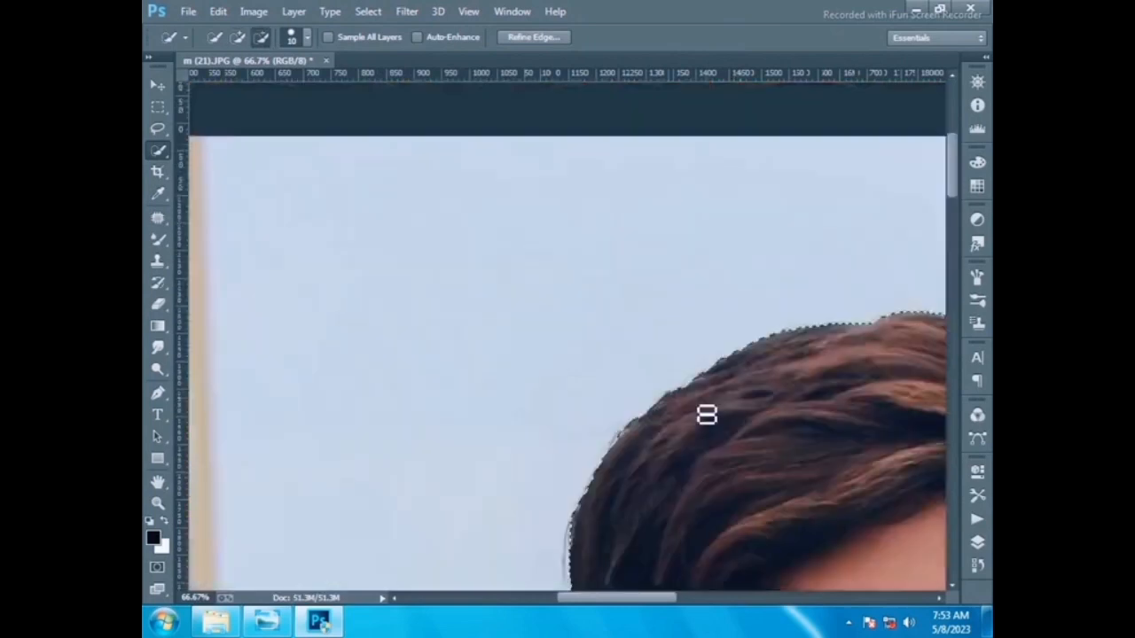
scroll(709, 417, up, 5)
scroll(702, 427, down, 6)
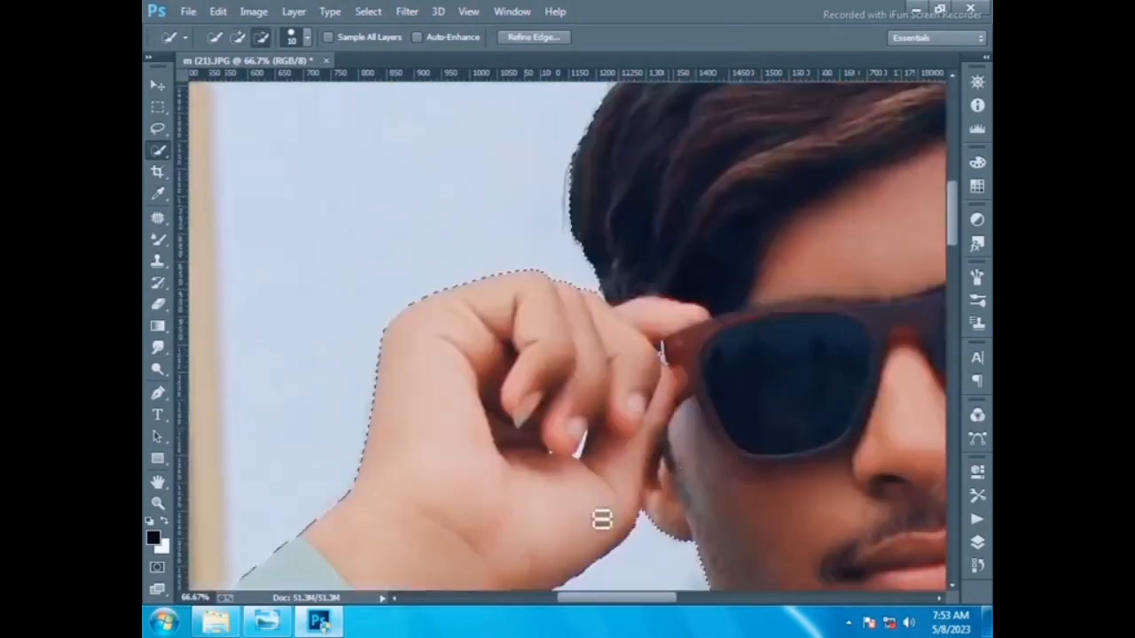
scroll(526, 417, right, 4)
scroll(522, 271, up, 3)
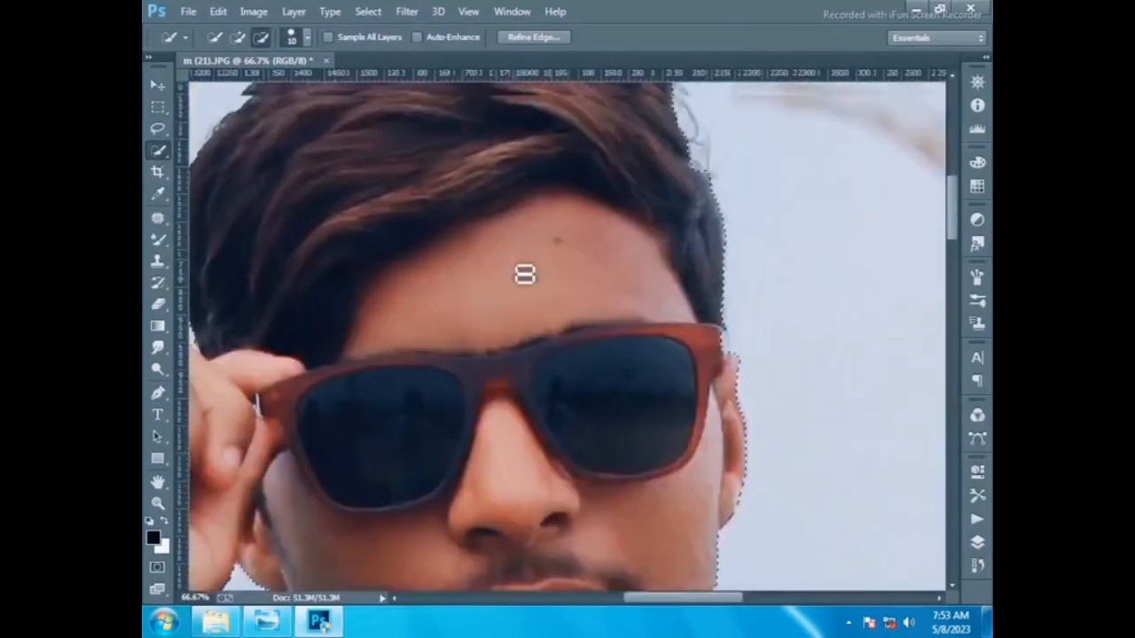
scroll(536, 267, down, 8)
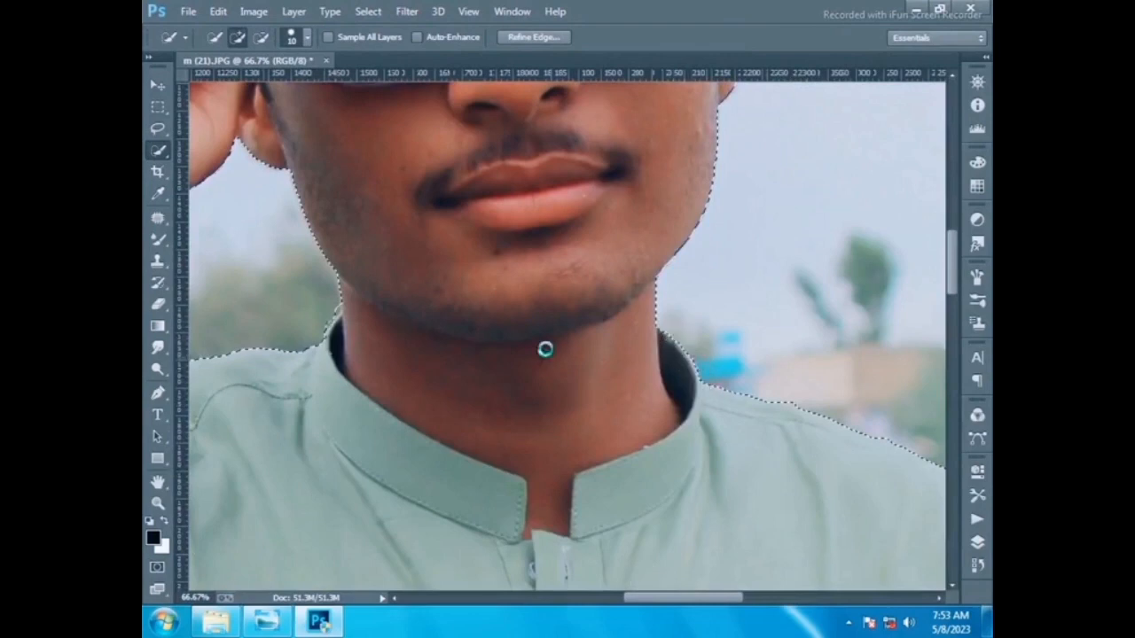
key(alt)
key(alt)
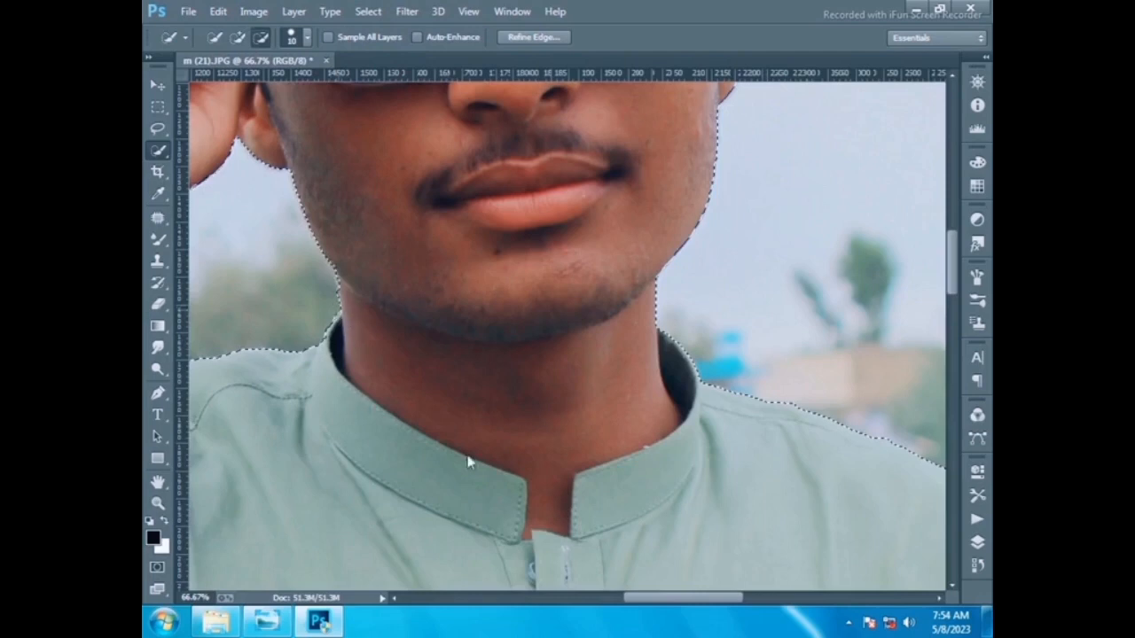
scroll(476, 472, right, 10)
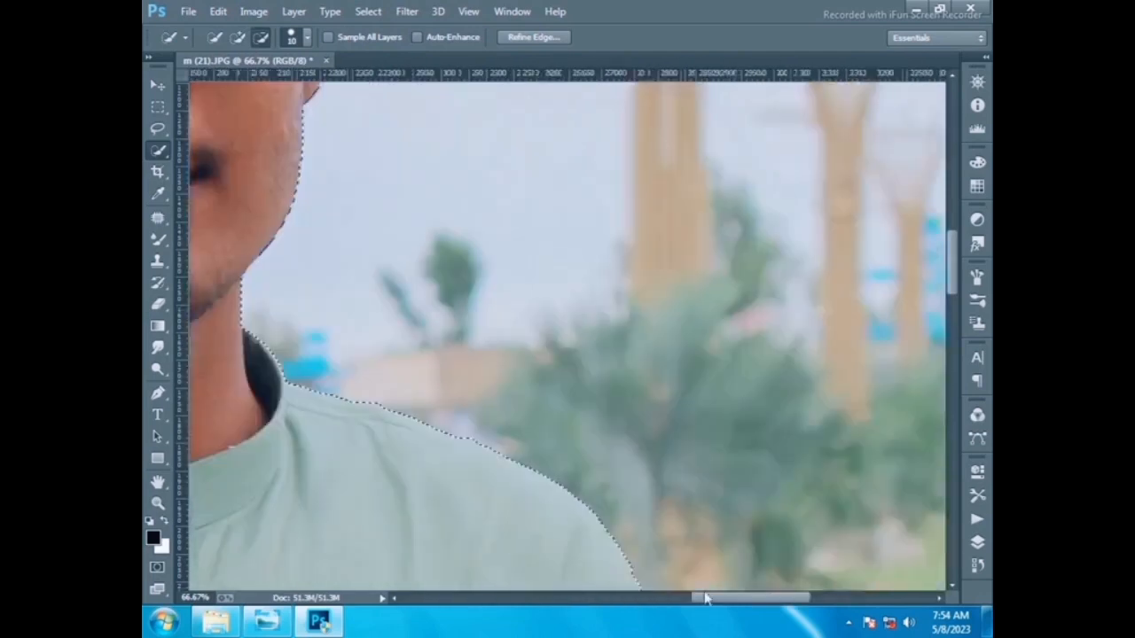
scroll(703, 515, down, 10)
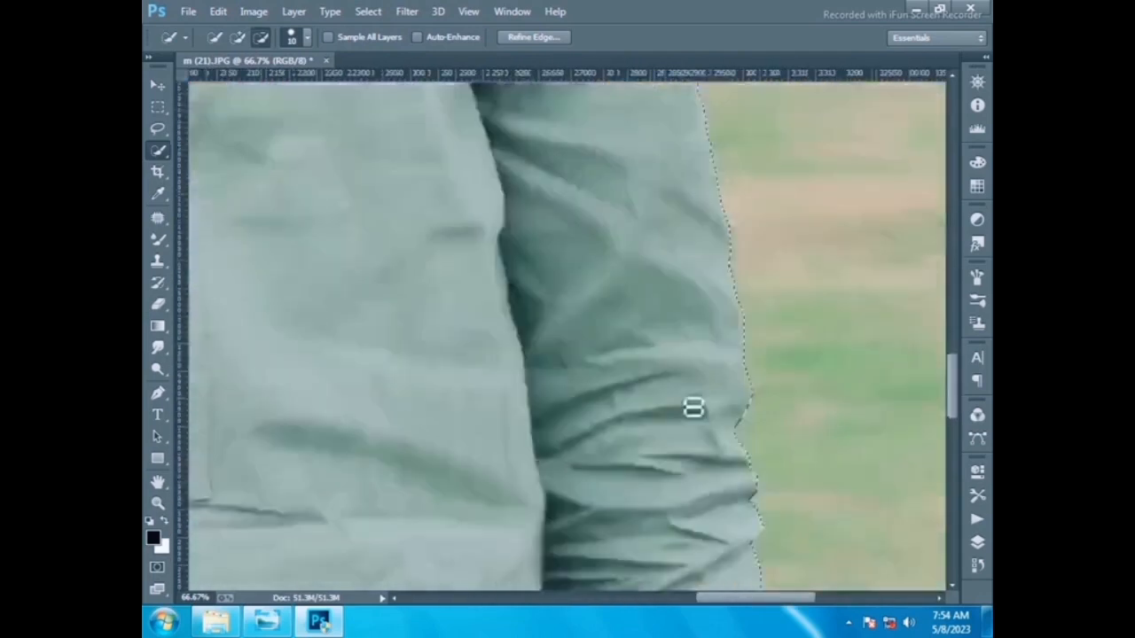
scroll(697, 403, down, 10)
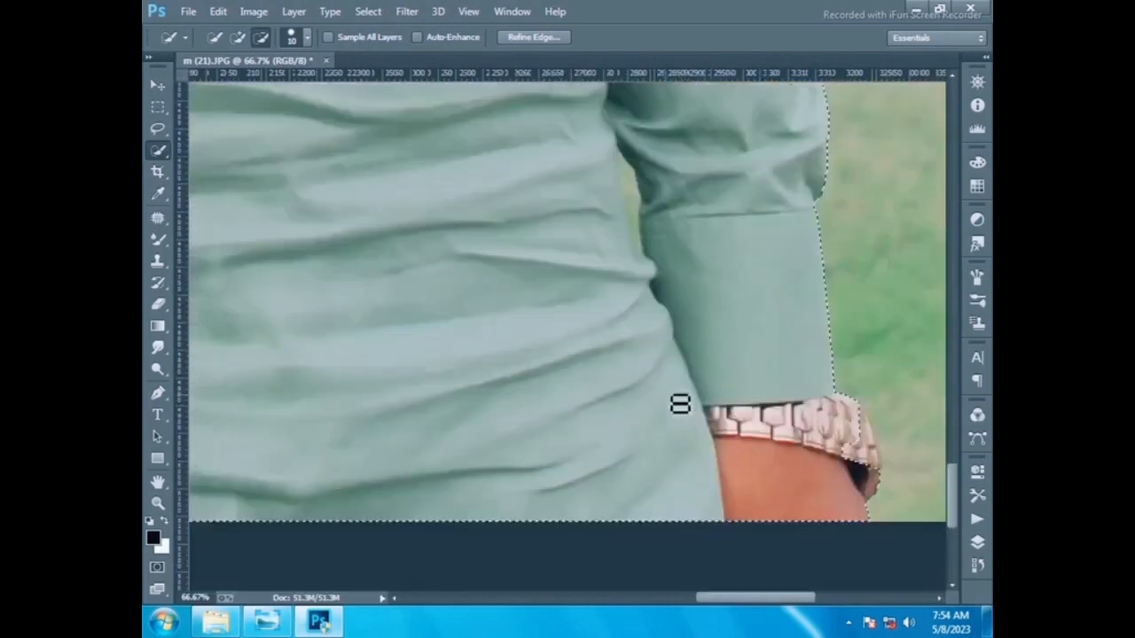
- Refine the selection around the watch and the gap between the right sleeve and the body
mouse_move(839, 411)
mouse_down()
mouse_move(874, 428)
mouse_move(885, 482)
mouse_move(882, 458)
mouse_up()
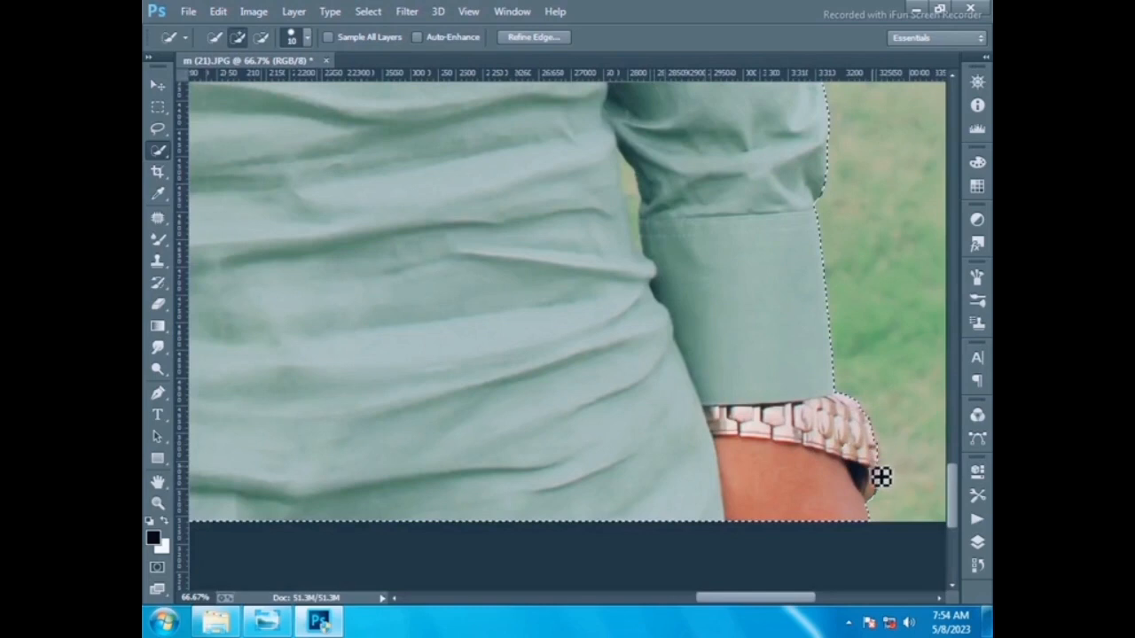
drag(888, 478, 884, 456)
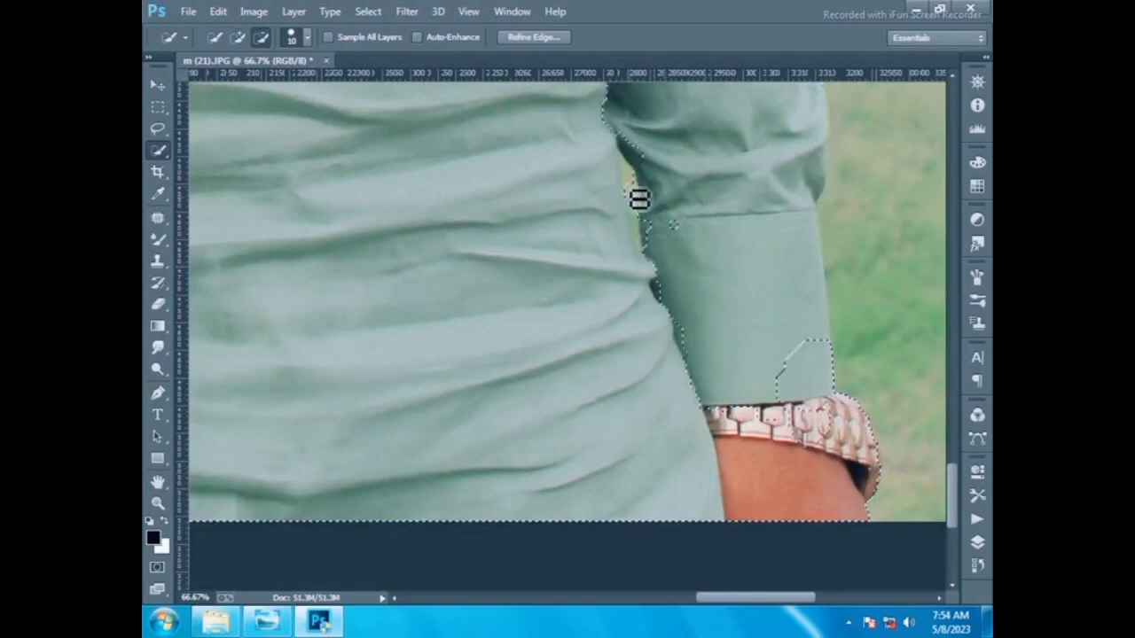
mouse_move(637, 194)
mouse_down()
mouse_move(630, 175)
mouse_move(646, 259)
mouse_up()
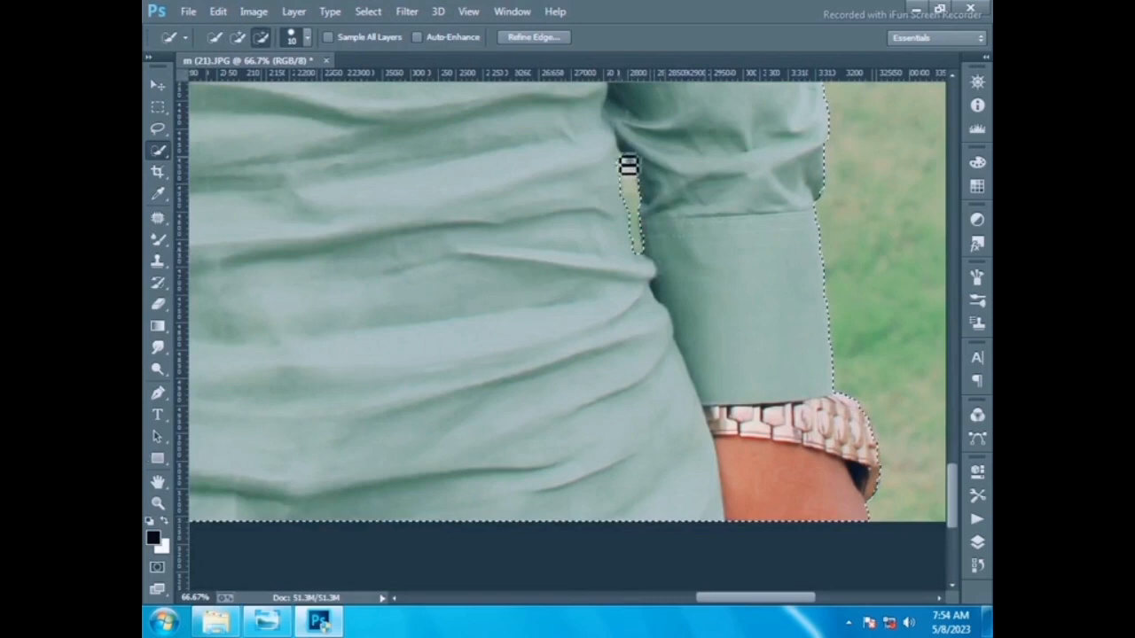
alt+click(626, 172)
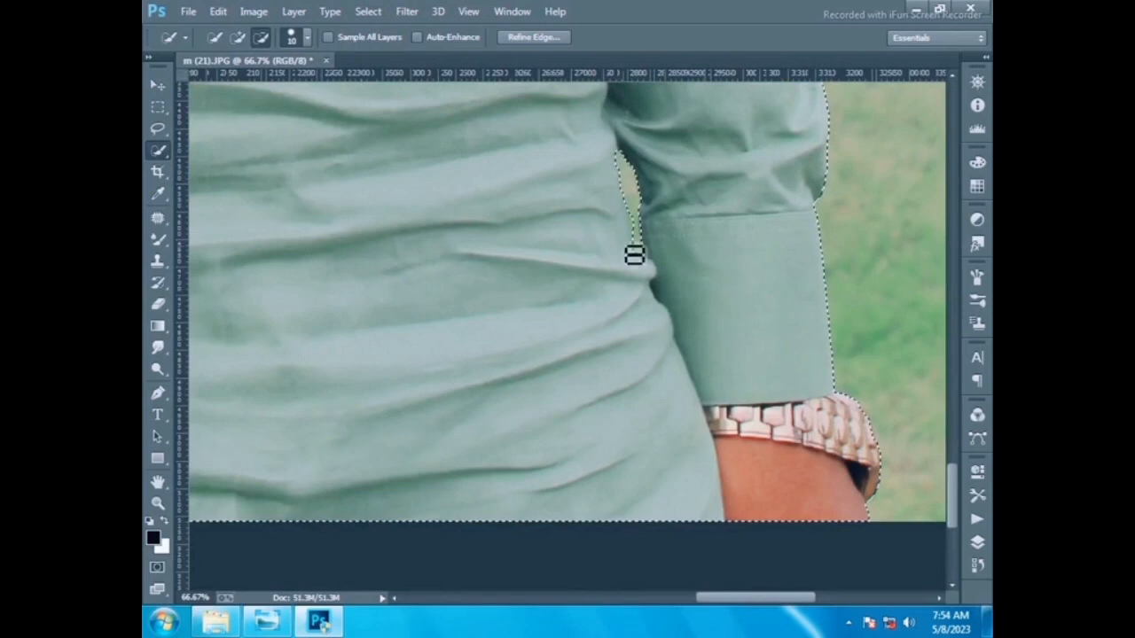
- Refine the selection edge around the hair with an enlarged Refine Edge brush and apply it
key(alt)
click(157, 502)
right_click(587, 168)
click(653, 179)
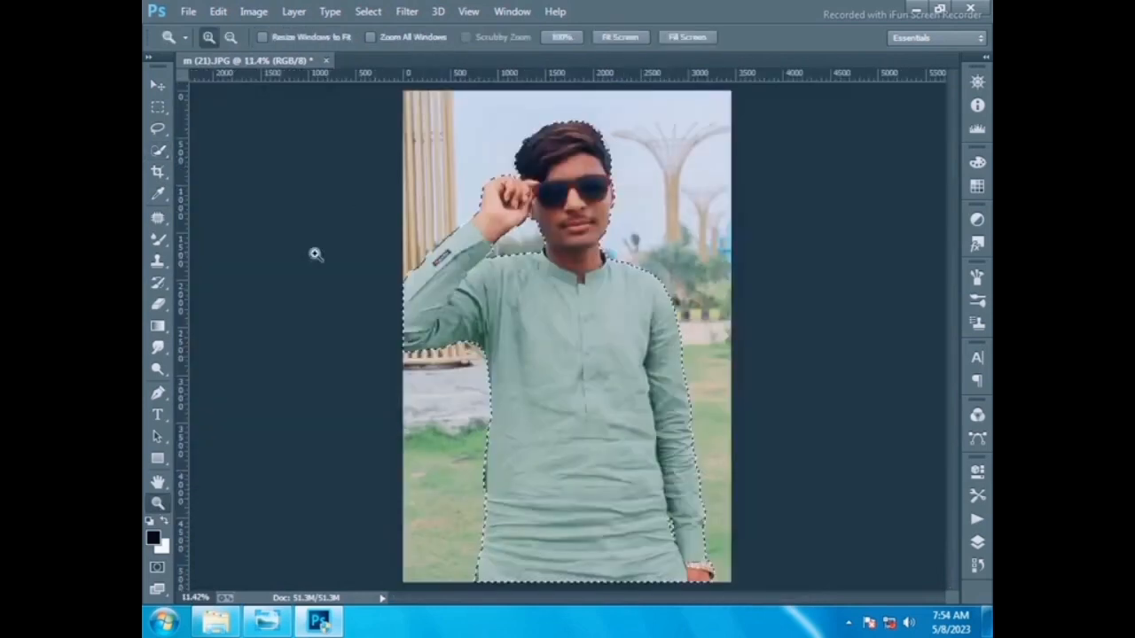
click(158, 151)
right_click(502, 163)
click(571, 200)
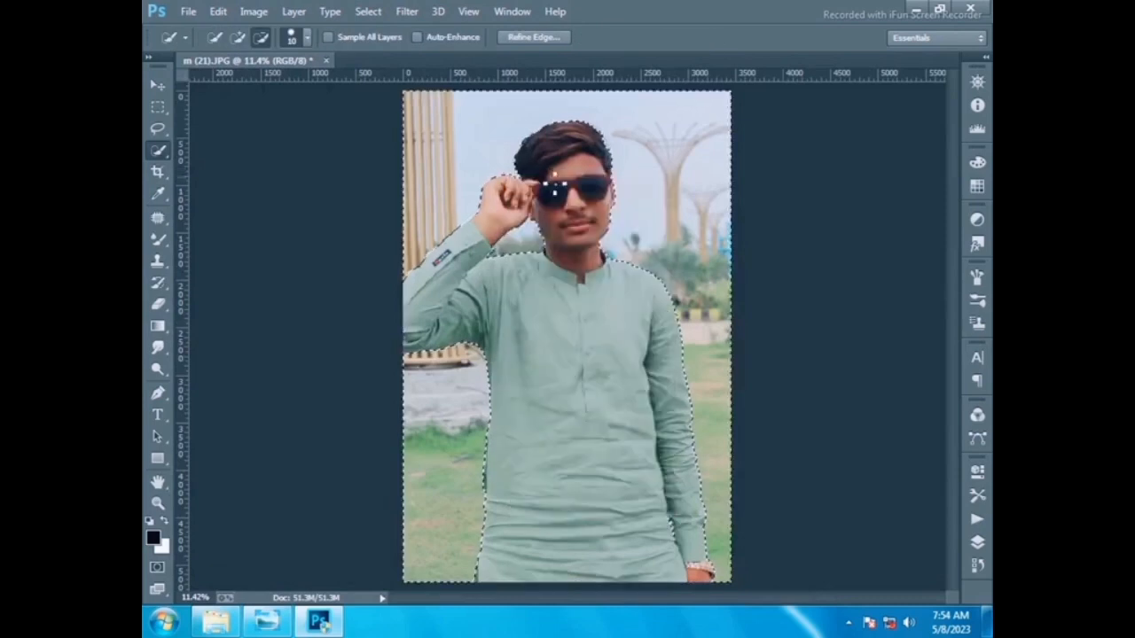
right_click(549, 188)
click(602, 253)
drag(609, 62, 609, 425)
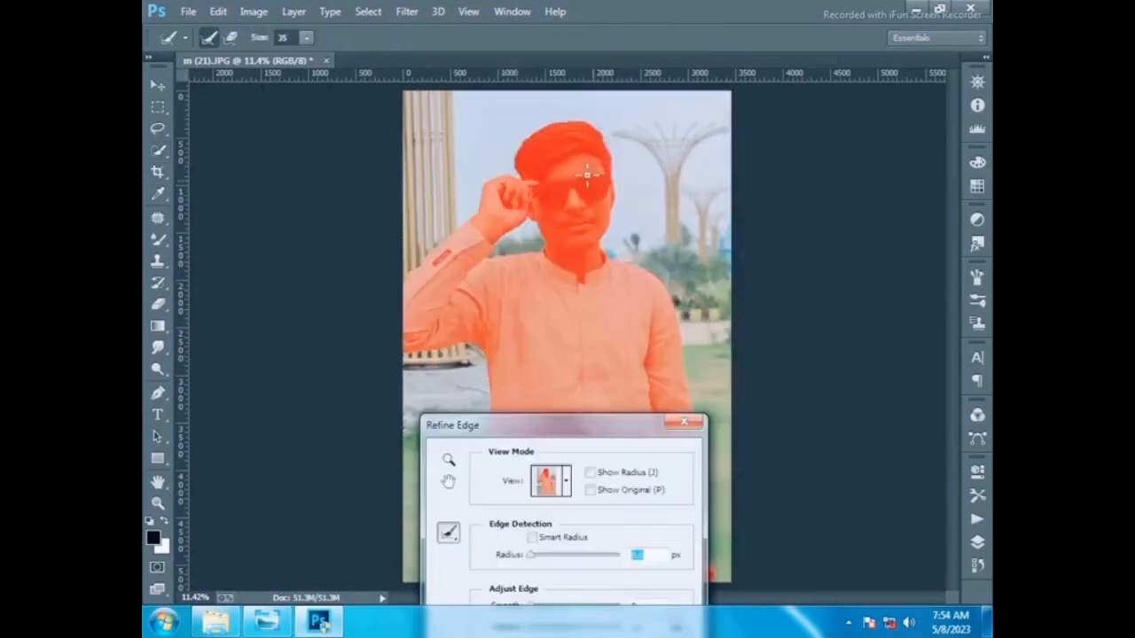
key(bracketright)
key(bracketright)
key(bracketright)
key(bracketright)
key(bracketright)
key(bracketright)
key(bracketright)
key(bracketright)
mouse_move(524, 172)
mouse_down()
mouse_move(552, 137)
mouse_move(590, 133)
mouse_move(612, 149)
mouse_move(618, 182)
mouse_up()
key(Return)
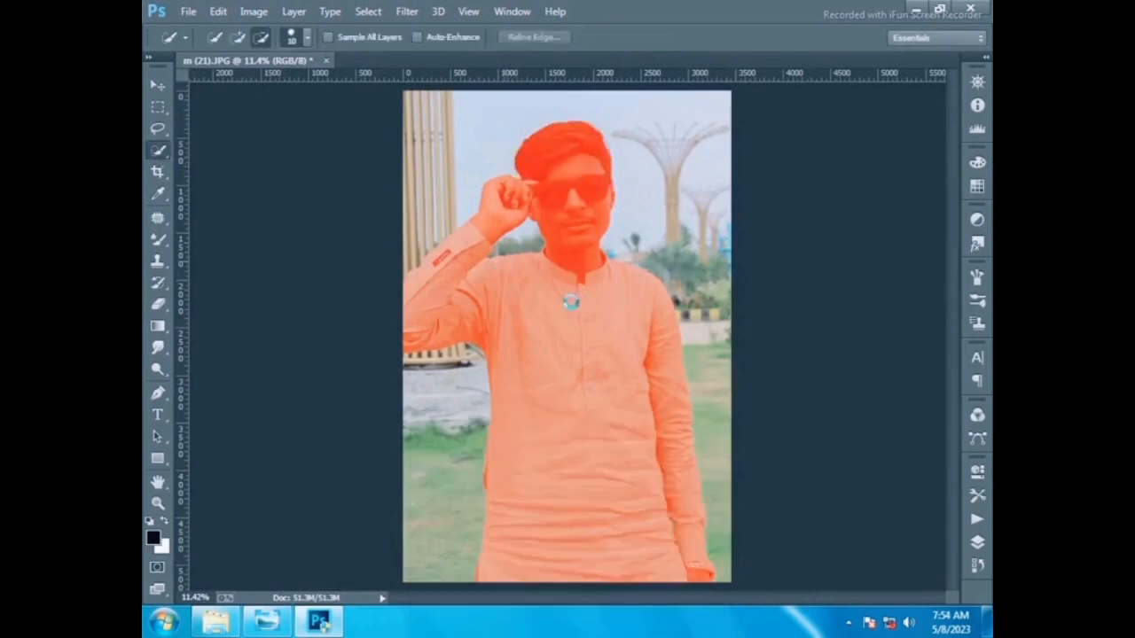
- Open the Camera Raw Filter on the selection, setting Highlights to -100 and lowering Whites
click(407, 11)
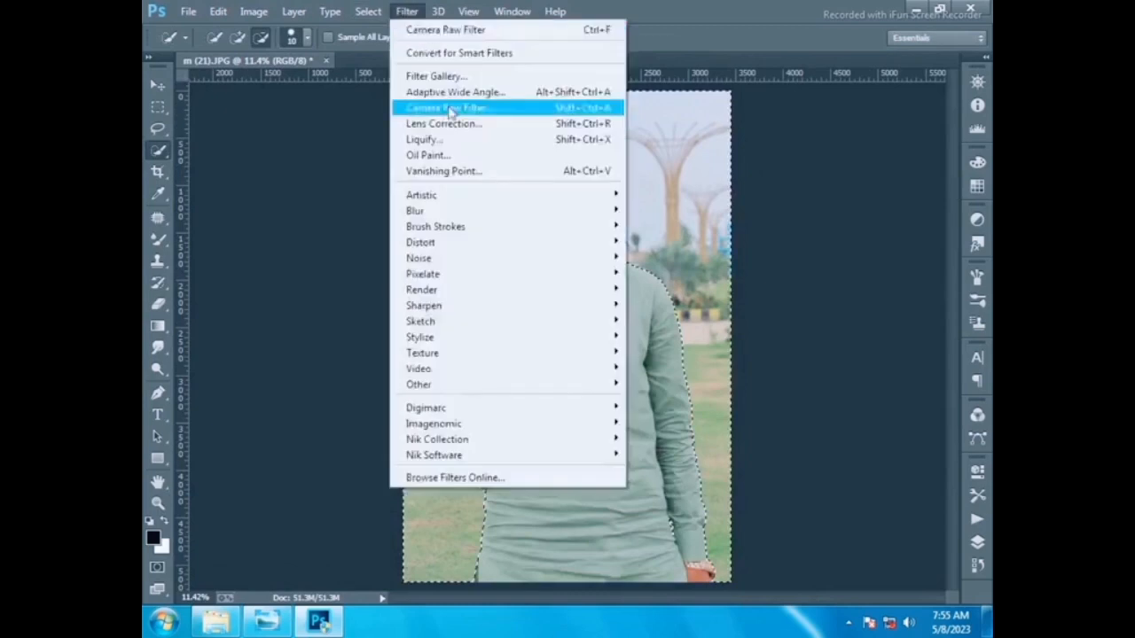
click(450, 107)
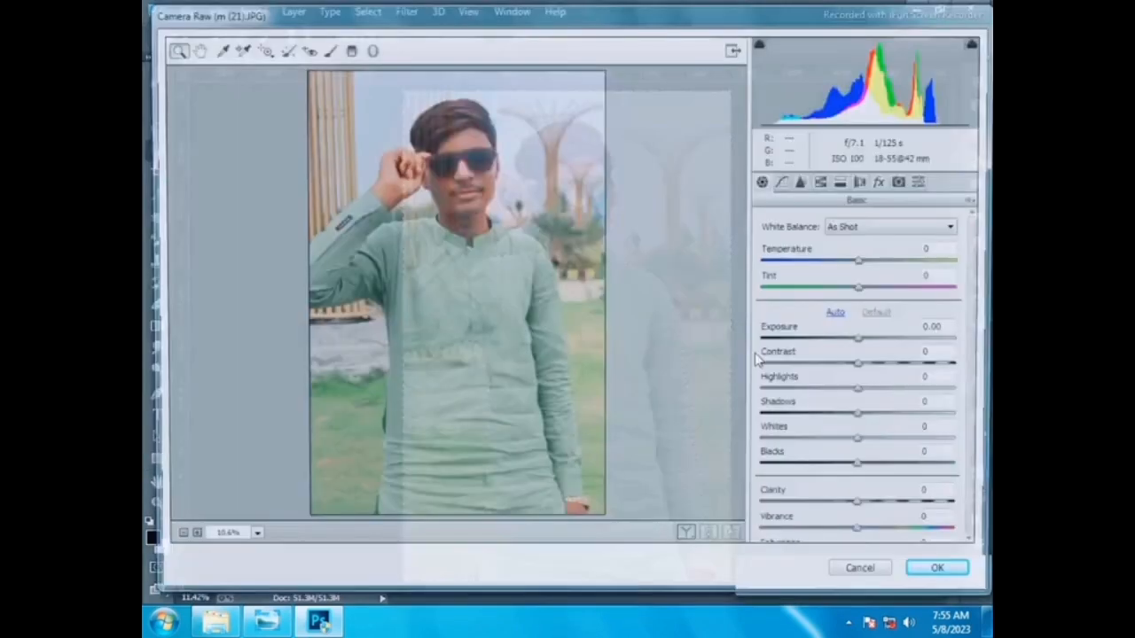
drag(790, 393, 765, 397)
drag(865, 443, 773, 433)
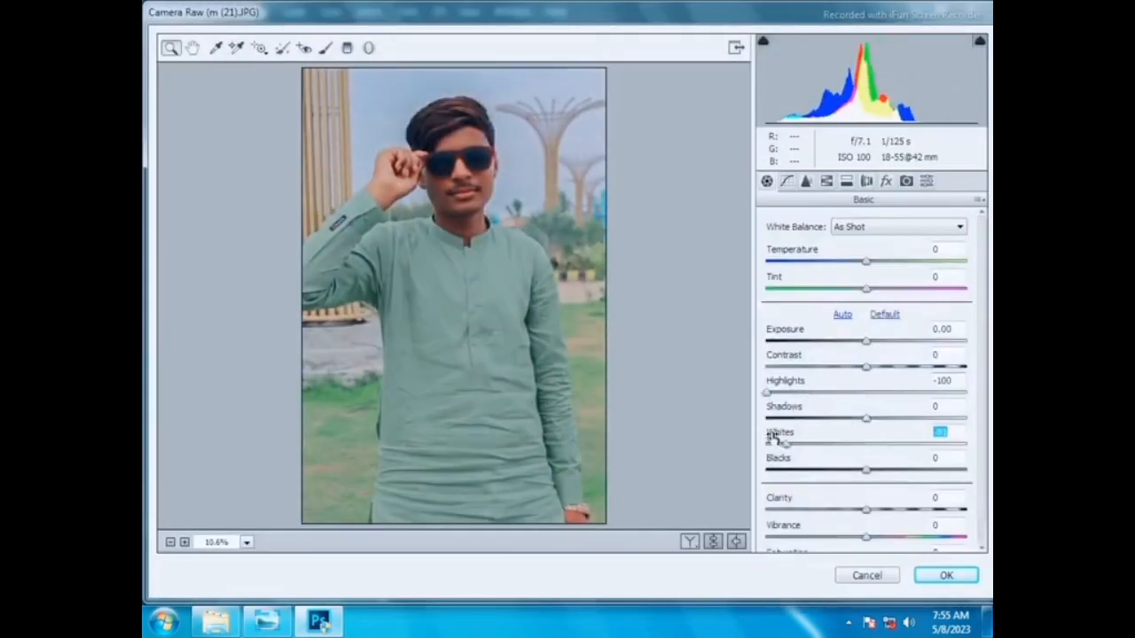
- Raise the Blues saturation to +97 and slightly adjust the Greens saturation
click(826, 181)
click(812, 246)
drag(871, 436, 966, 436)
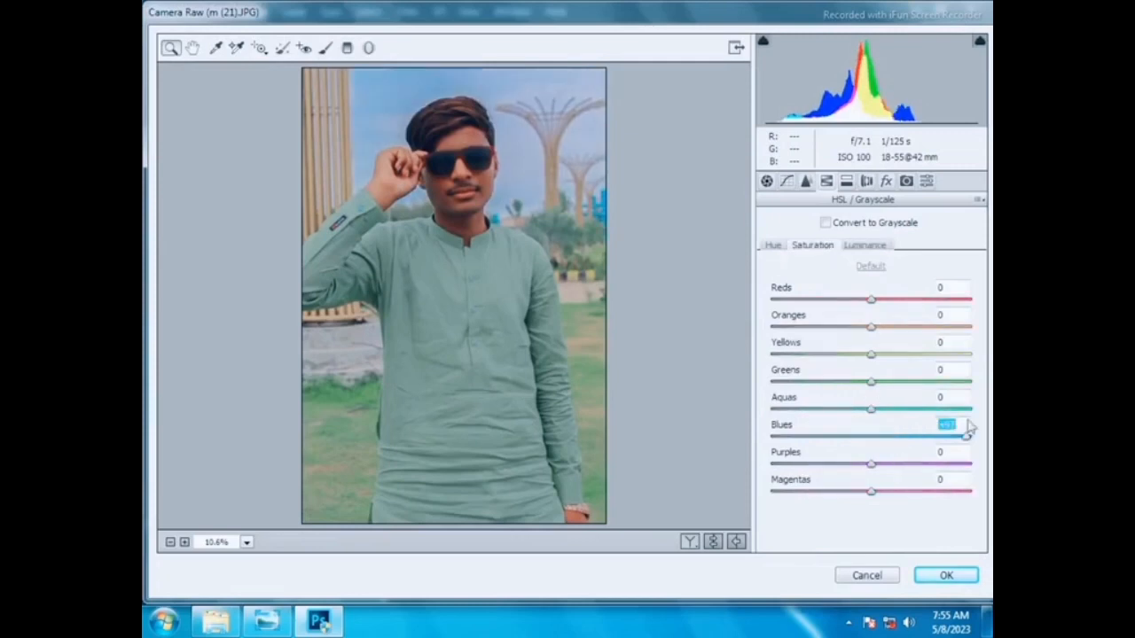
mouse_move(871, 382)
mouse_down()
mouse_move(893, 382)
mouse_move(903, 354)
mouse_move(922, 354)
mouse_move(858, 381)
mouse_up()
- Shift the Yellows hue to +85 and the Greens hue to +22
click(774, 246)
click(898, 381)
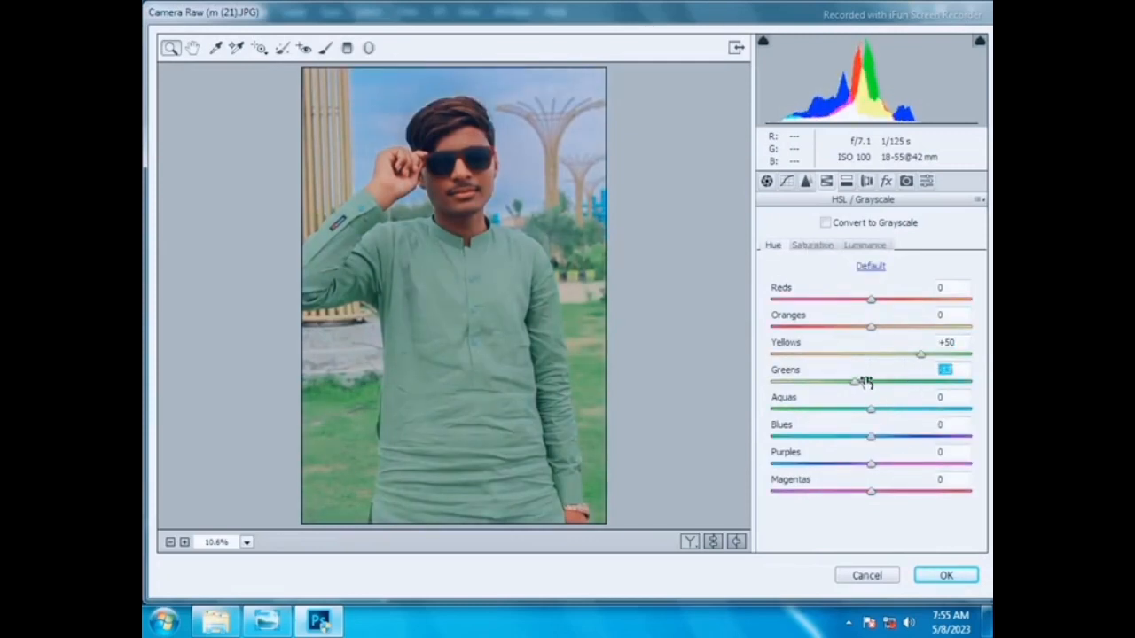
drag(916, 354, 956, 354)
click(894, 381)
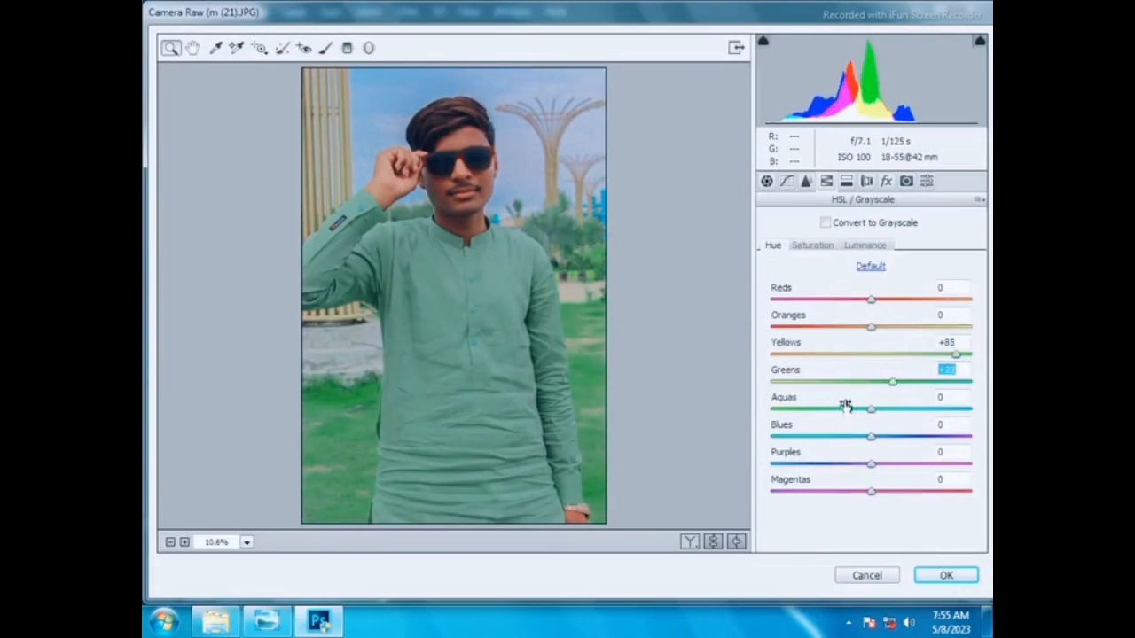
- Adjust the Aquas saturation and Blues hue, then apply the Camera Raw filter
click(812, 245)
click(922, 409)
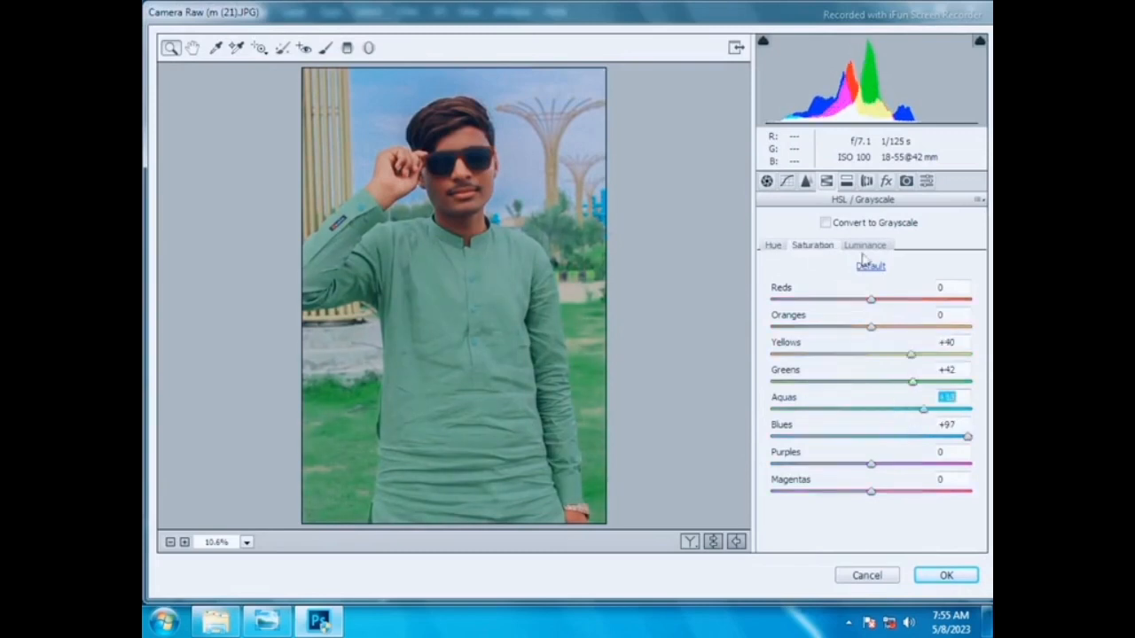
click(773, 246)
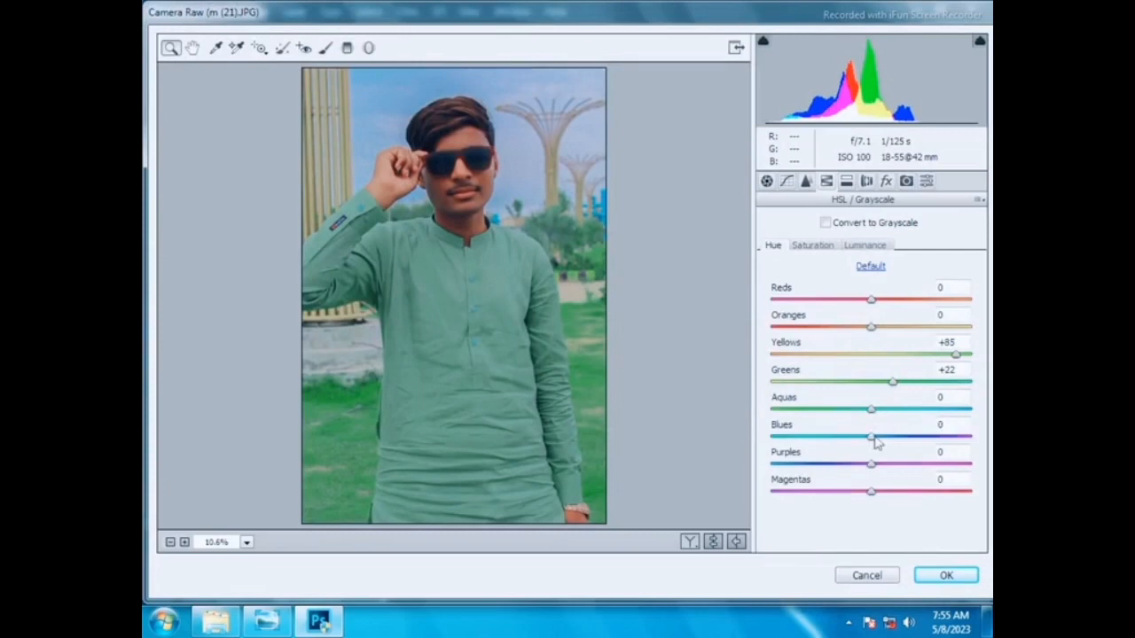
drag(872, 437, 922, 409)
key(Return)
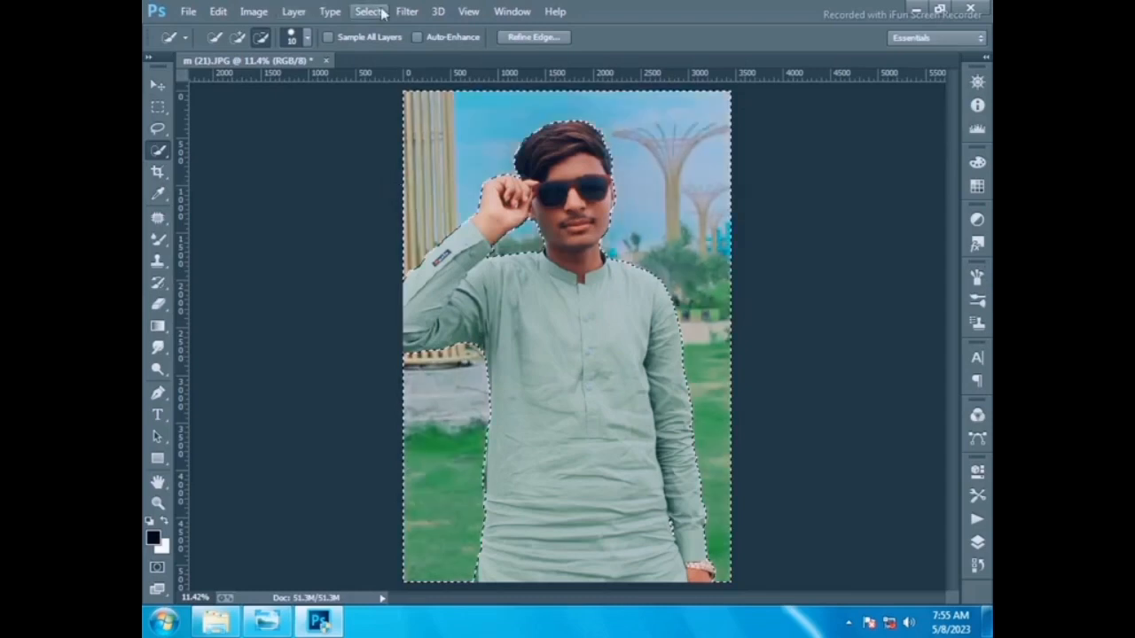
- Apply Lens Blur to the selection with its default settings
click(404, 10)
mouse_move(461, 210)
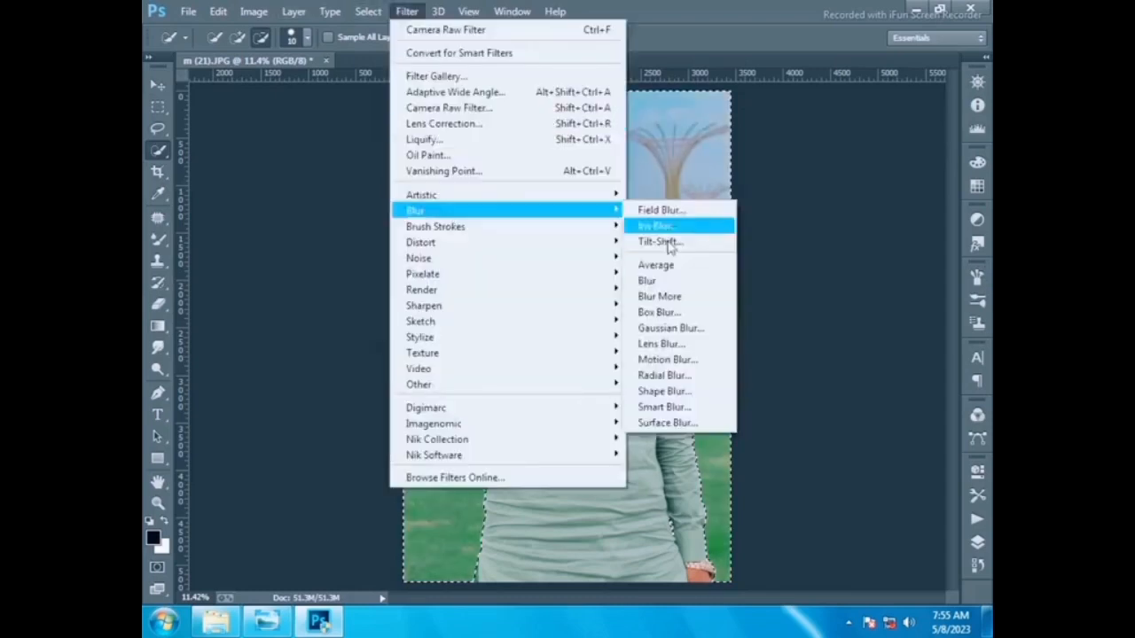
click(656, 343)
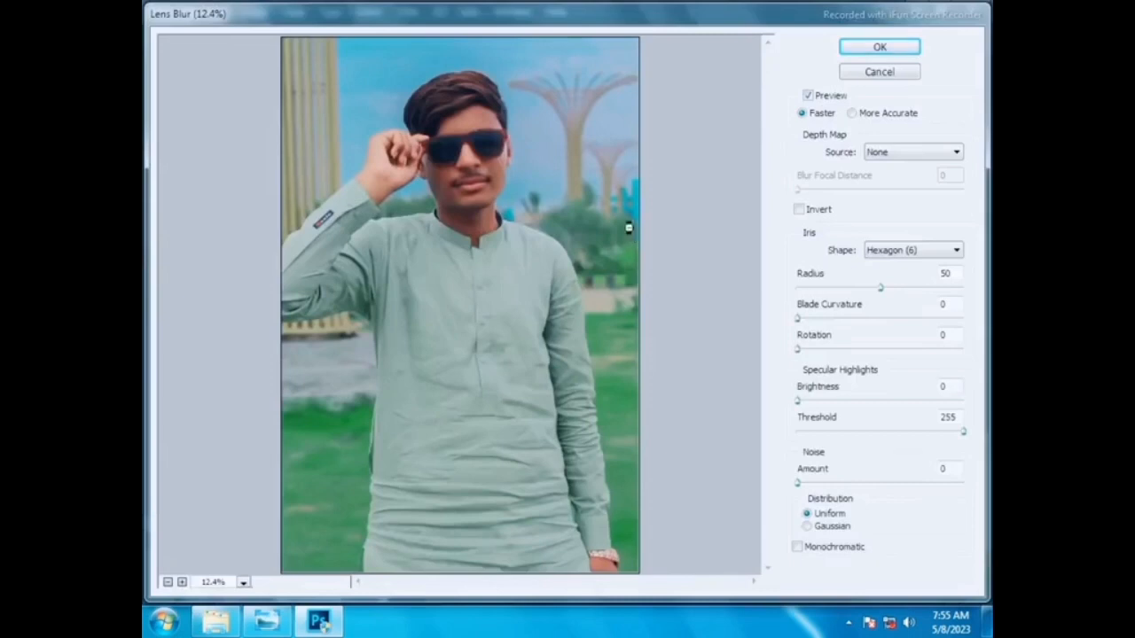
key(Return)
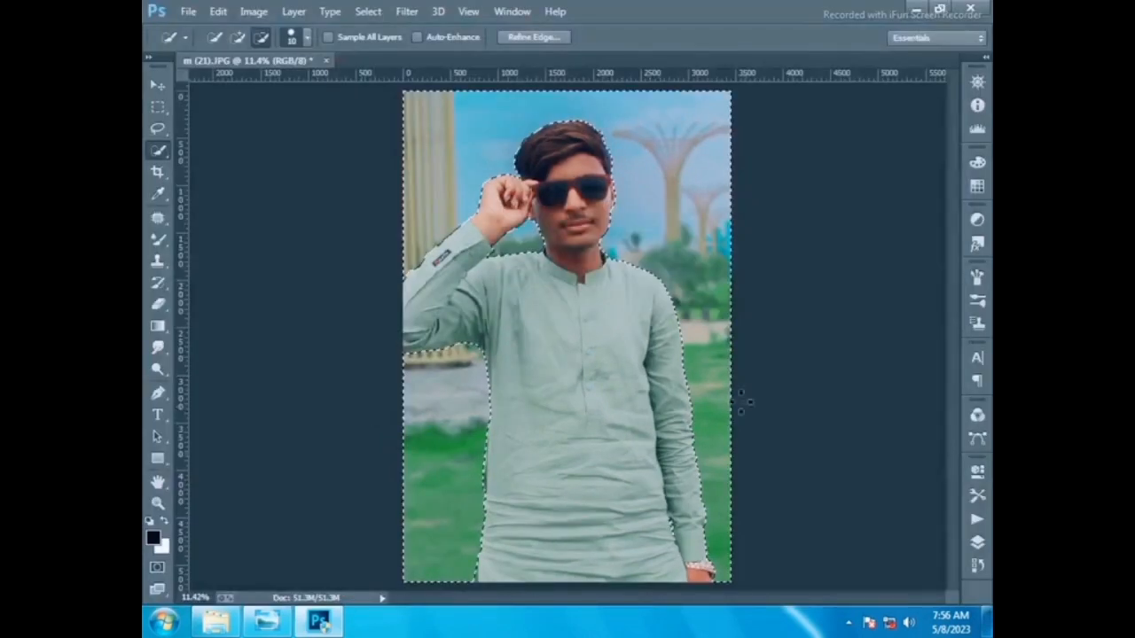
- Invert the selection and in Camera Raw set Contrast -13, Highlights -50, Shadows +70, lower Whites and raise Blacks
right_click(735, 384)
right_click(667, 249)
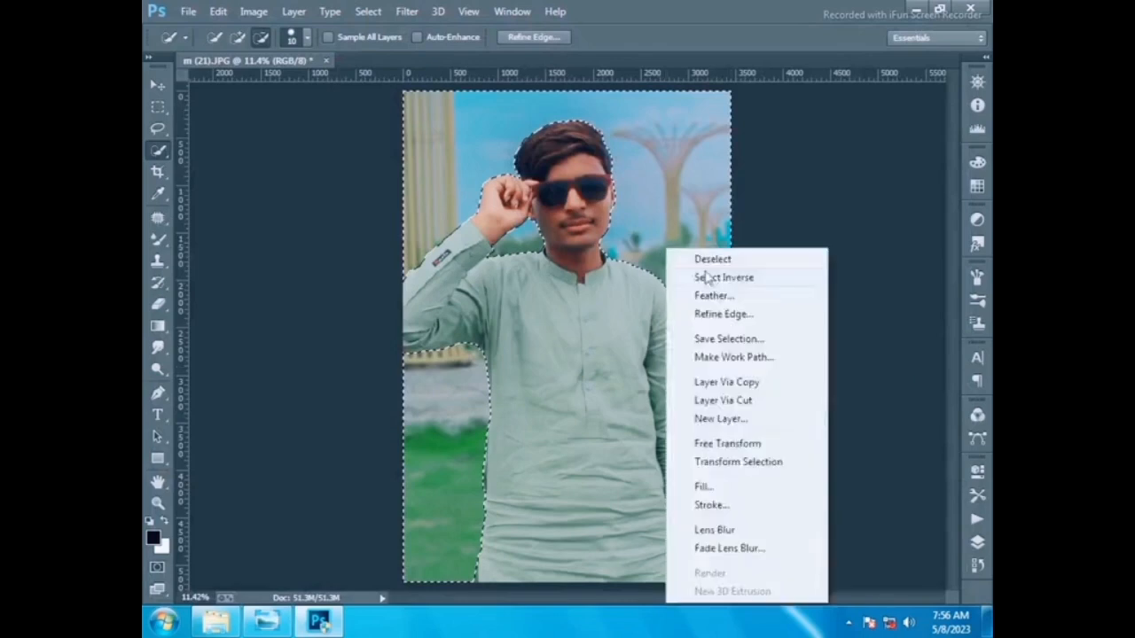
click(707, 278)
click(407, 11)
click(471, 109)
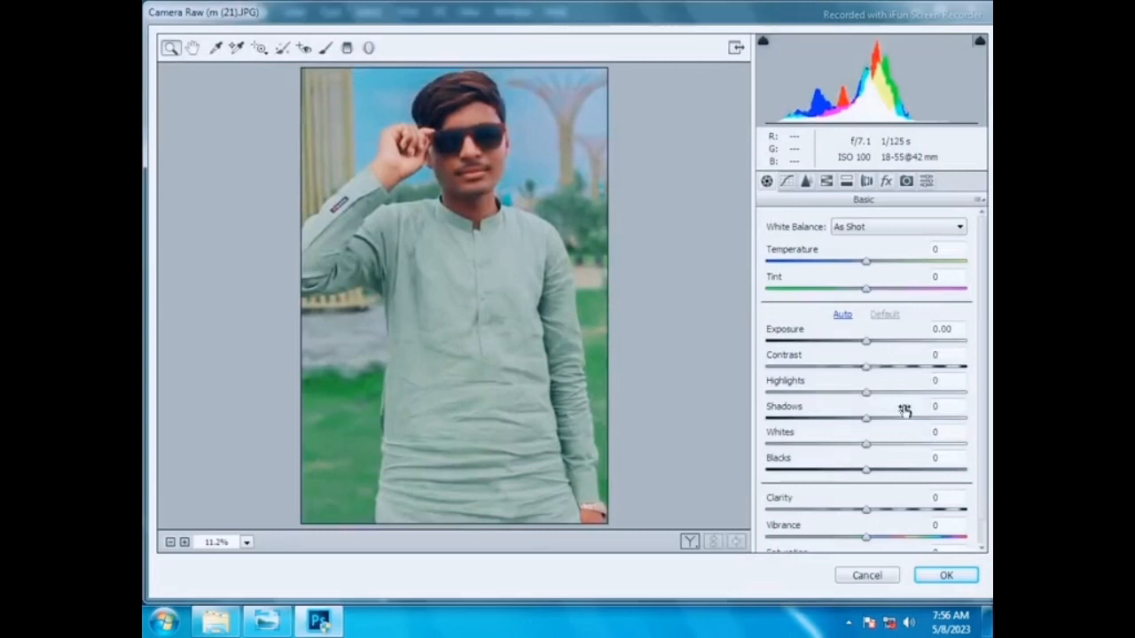
drag(867, 366, 817, 393)
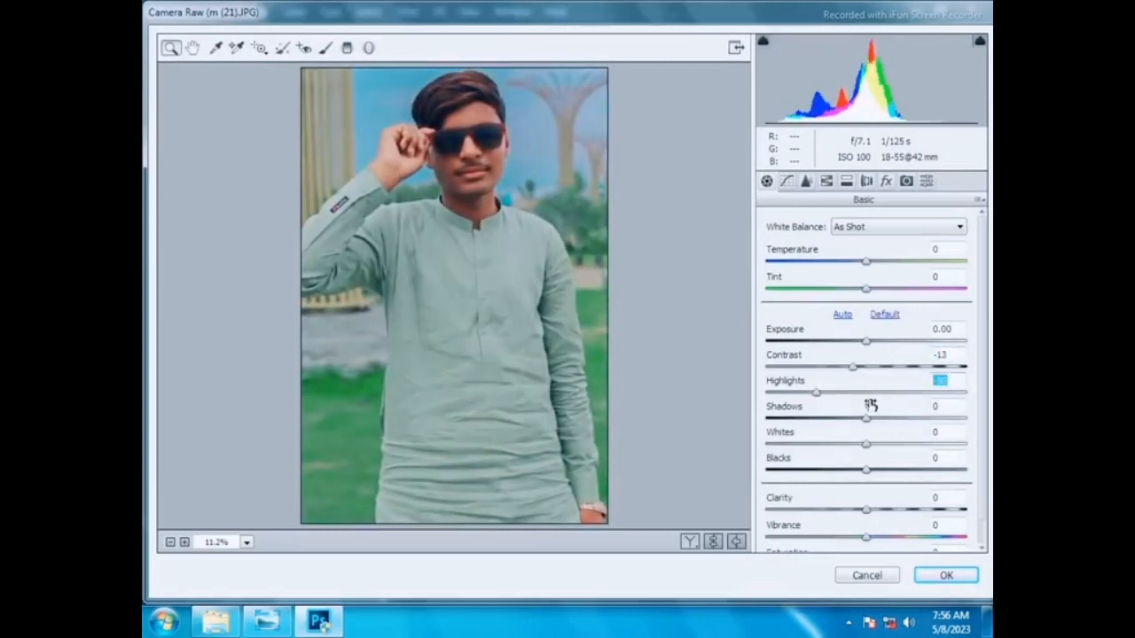
drag(873, 415, 935, 418)
drag(866, 443, 785, 444)
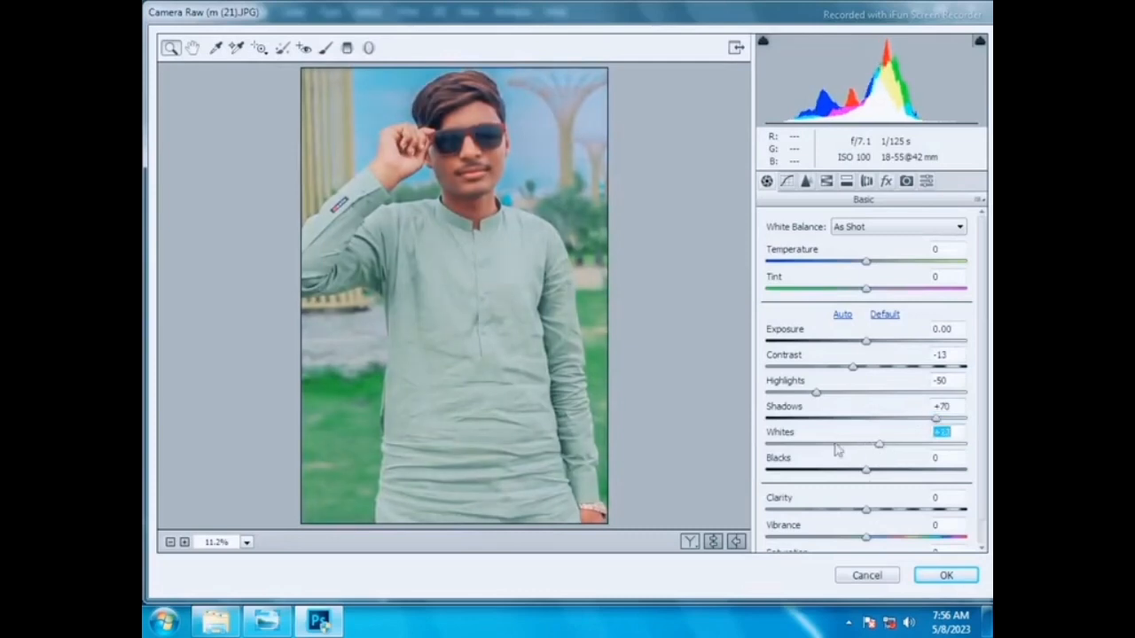
drag(866, 469, 905, 469)
- Raise the Oranges saturation and apply the Camera Raw filter
click(826, 181)
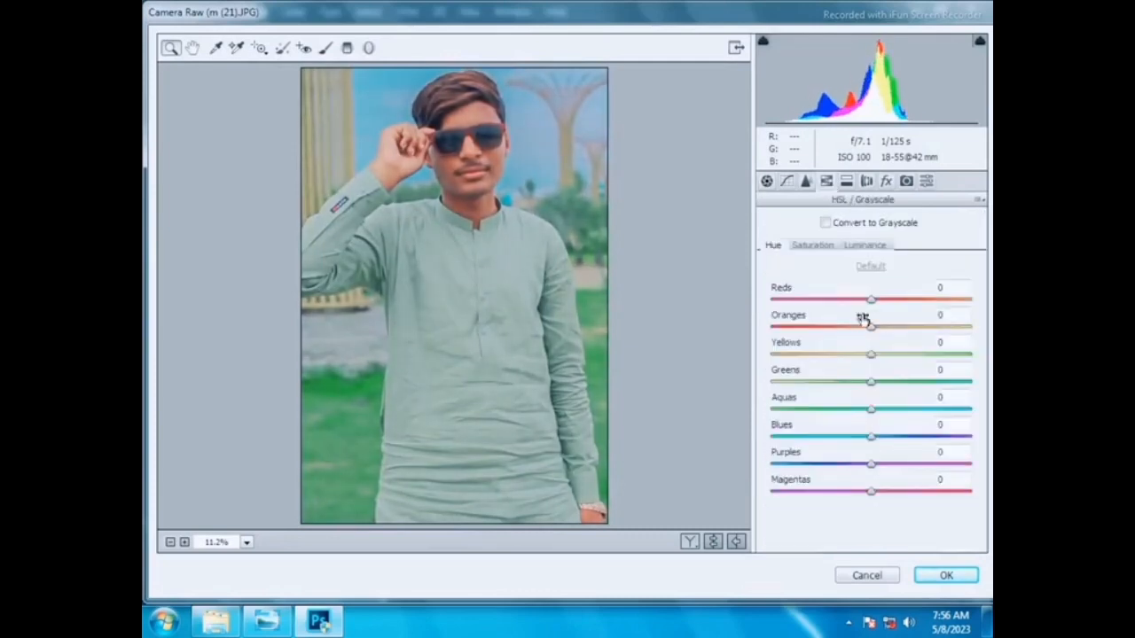
click(824, 245)
drag(871, 326, 902, 326)
click(867, 245)
key(Return)
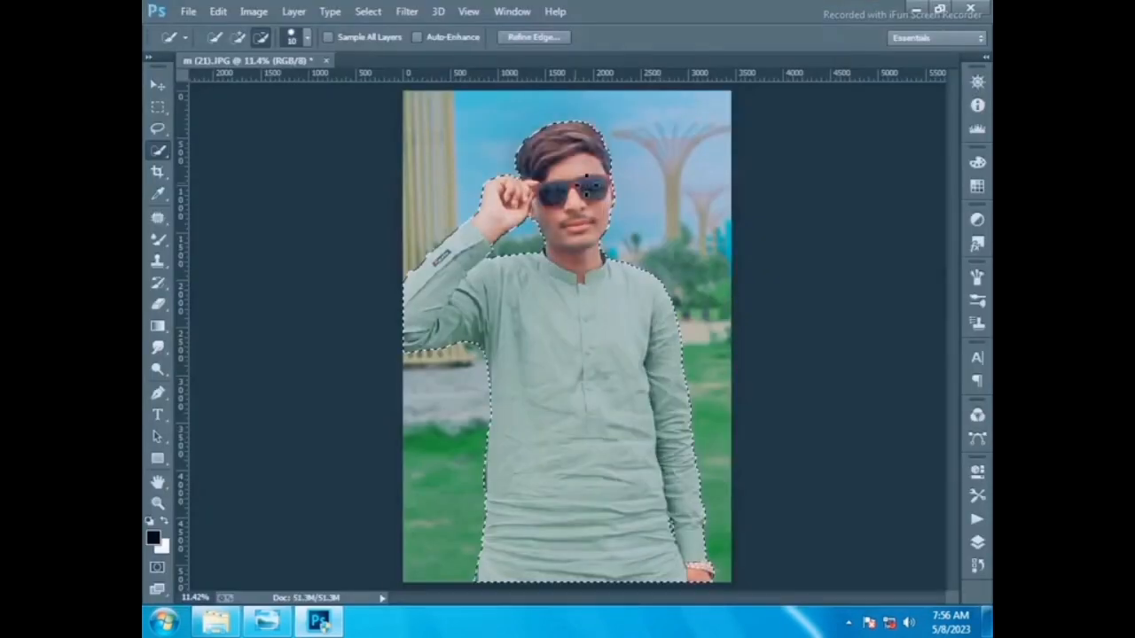
- Deselect the selection around the person
right_click(588, 179)
click(631, 188)
click(157, 503)
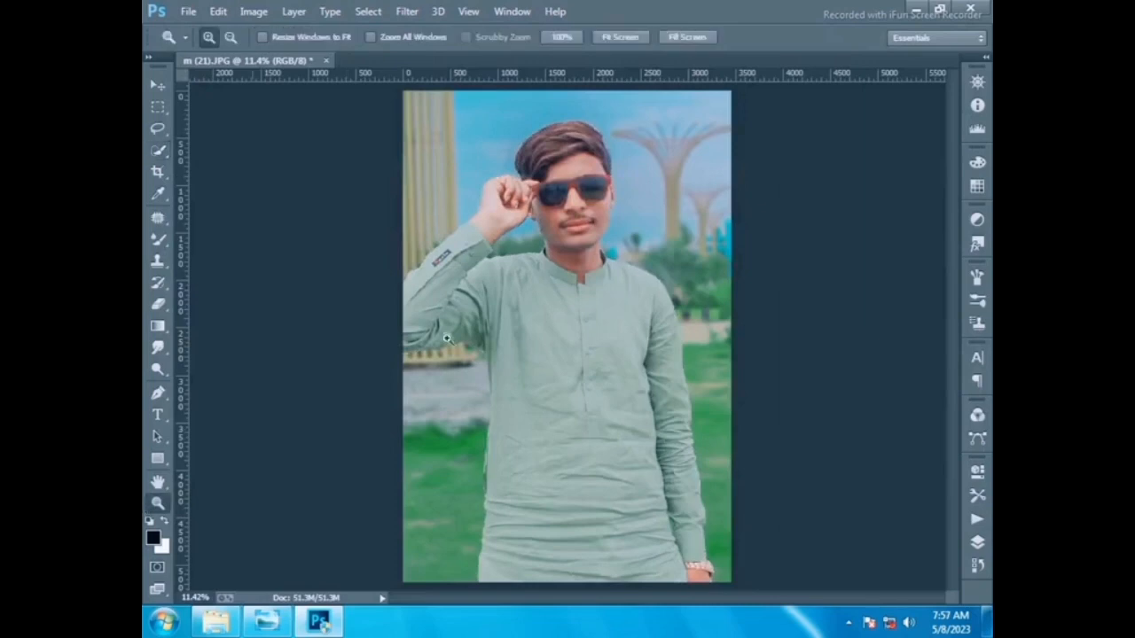
click(581, 215)
click(582, 215)
click(581, 213)
click(565, 233)
click(566, 232)
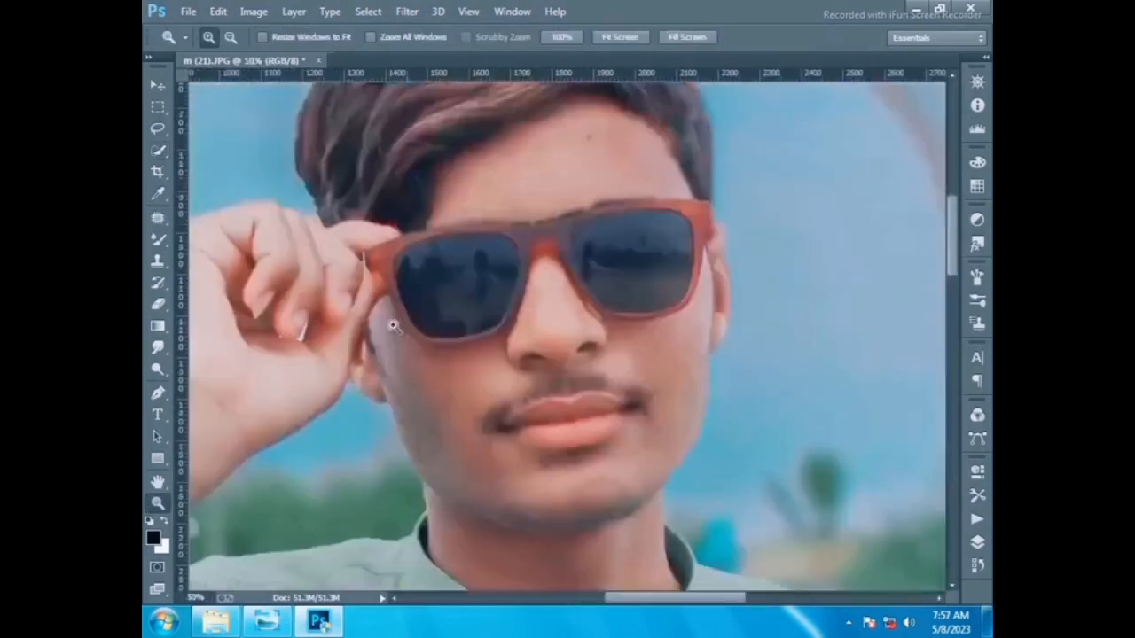
- Switch to the Mixer Brush, resize it, and blend a stroke across the right lens of the sunglasses
click(158, 239)
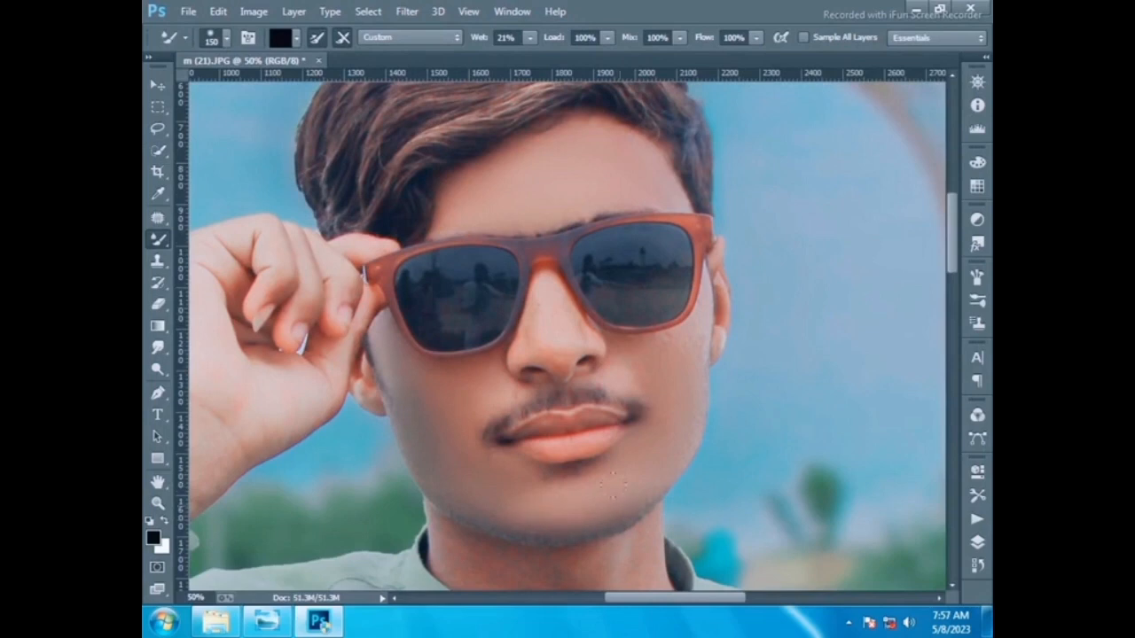
key(bracketleft)
key(bracketleft)
key(bracketleft)
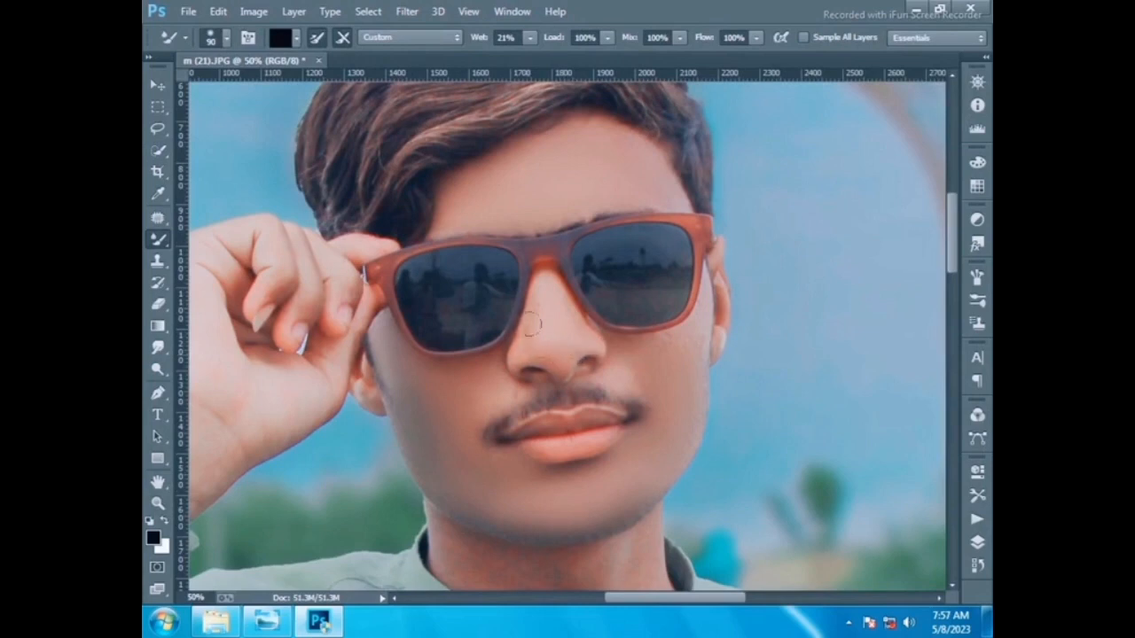
key(bracketright)
key(bracketright)
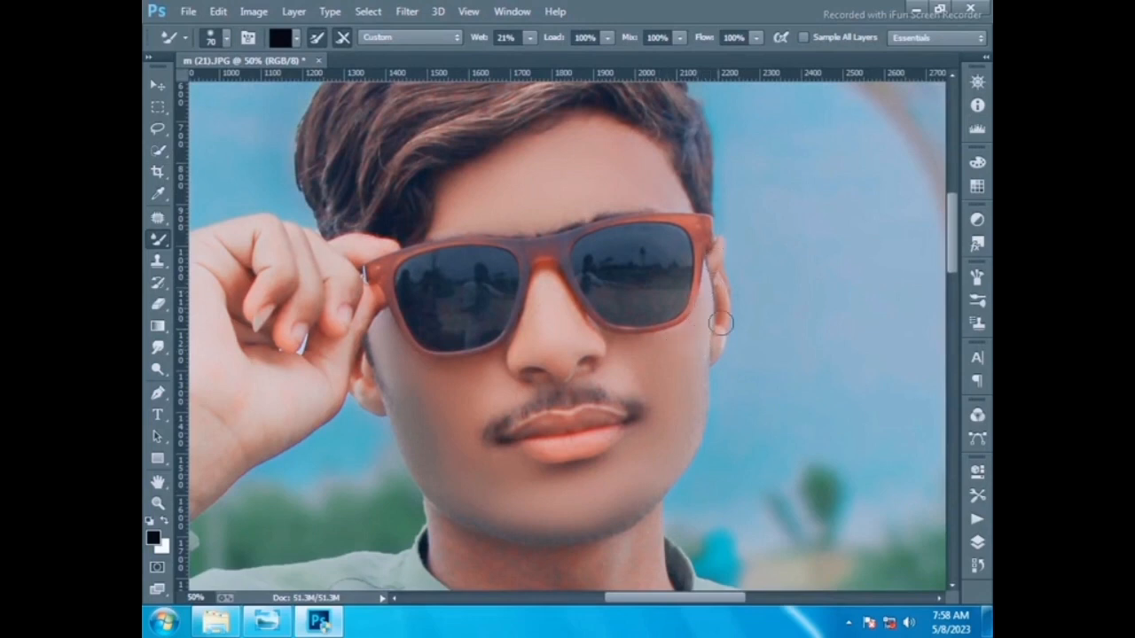
scroll(373, 453, down, 4)
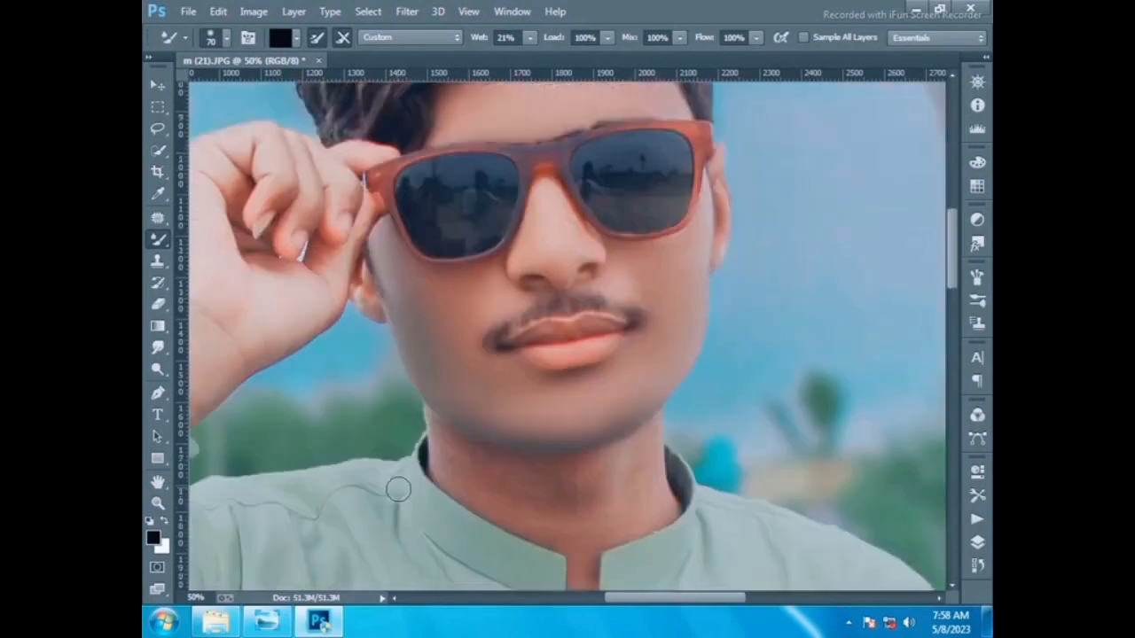
key(bracketright)
key(bracketright)
key(bracketright)
key(bracketright)
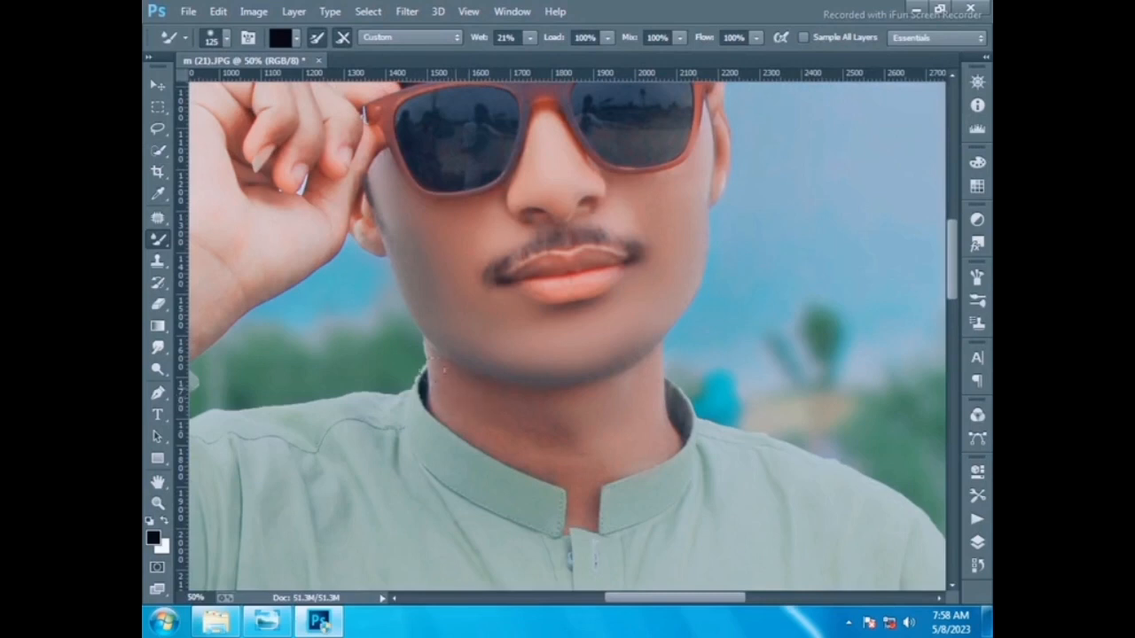
key(bracketright)
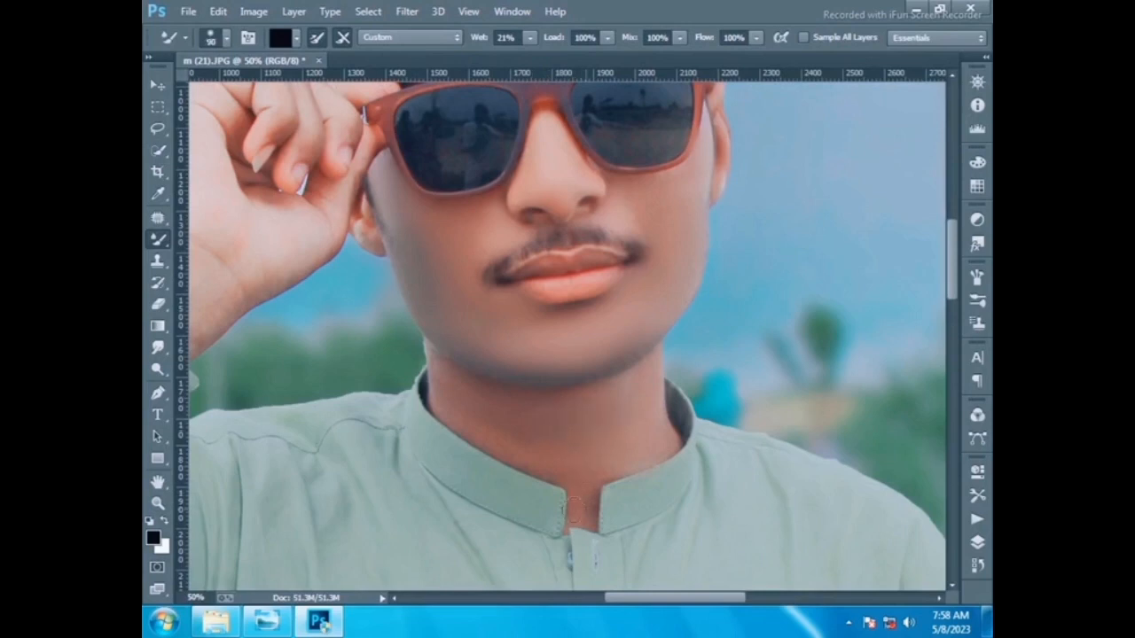
drag(653, 607, 601, 601)
scroll(433, 213, up, 2)
key(bracketright)
key(bracketright)
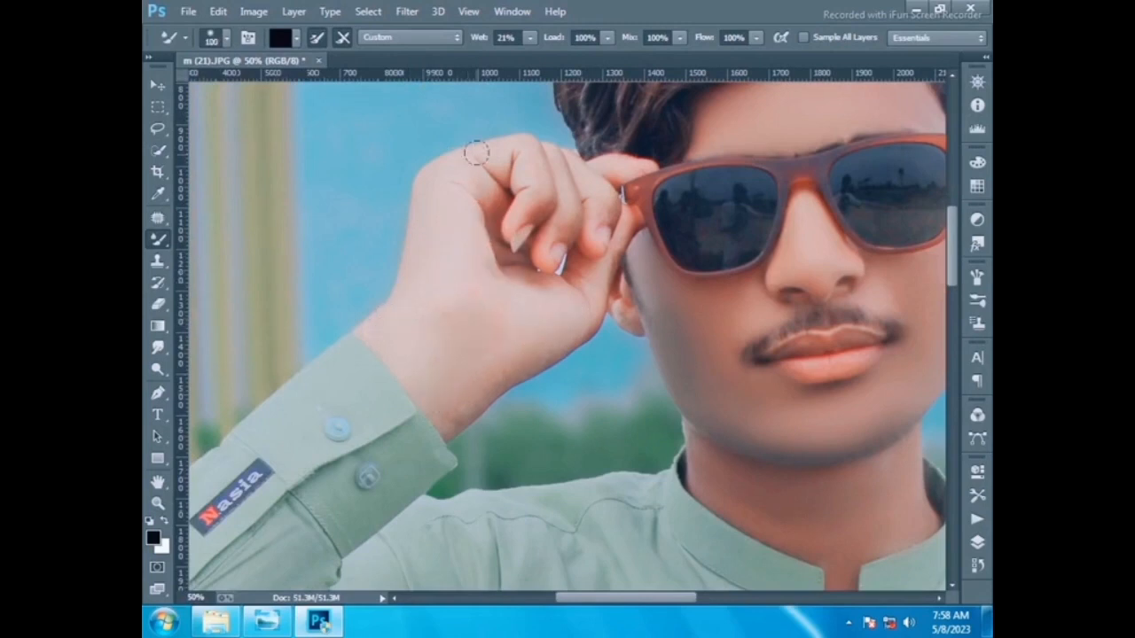
key(bracketleft)
key(bracketleft)
key(bracketright)
key(bracketright)
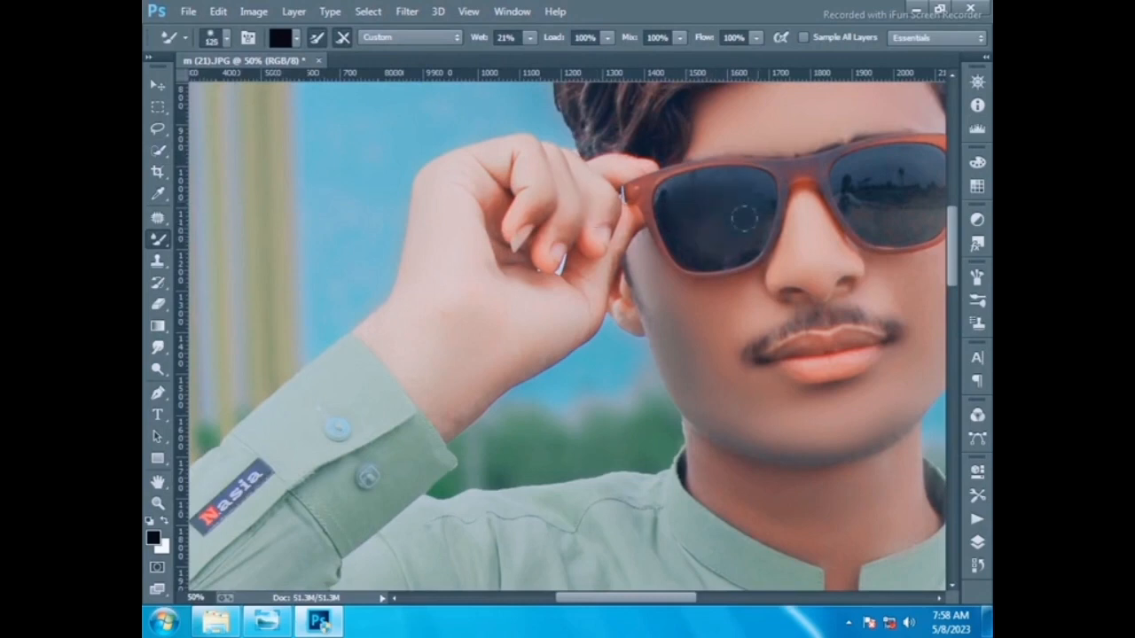
scroll(709, 249, up, 2)
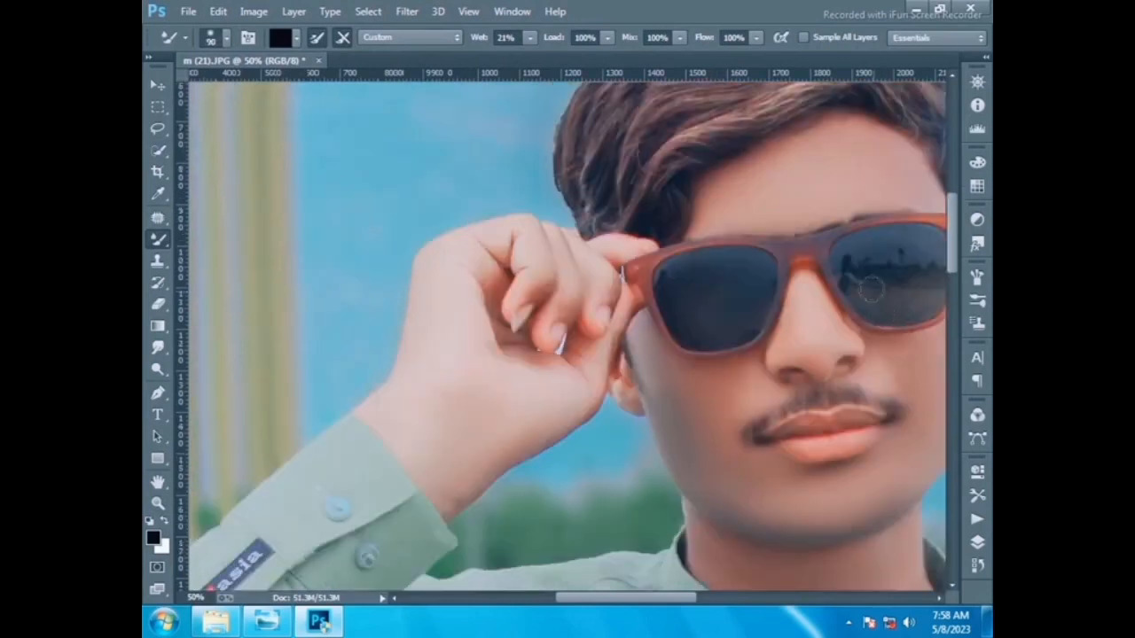
key(bracketleft)
key(bracketleft)
mouse_move(856, 272)
mouse_down()
mouse_move(848, 275)
mouse_move(894, 258)
mouse_move(921, 271)
mouse_up()
- Fit the image on screen and in Camera Raw set Contrast -25, Highlights +32 and Whites +23
click(158, 503)
right_click(418, 372)
click(465, 383)
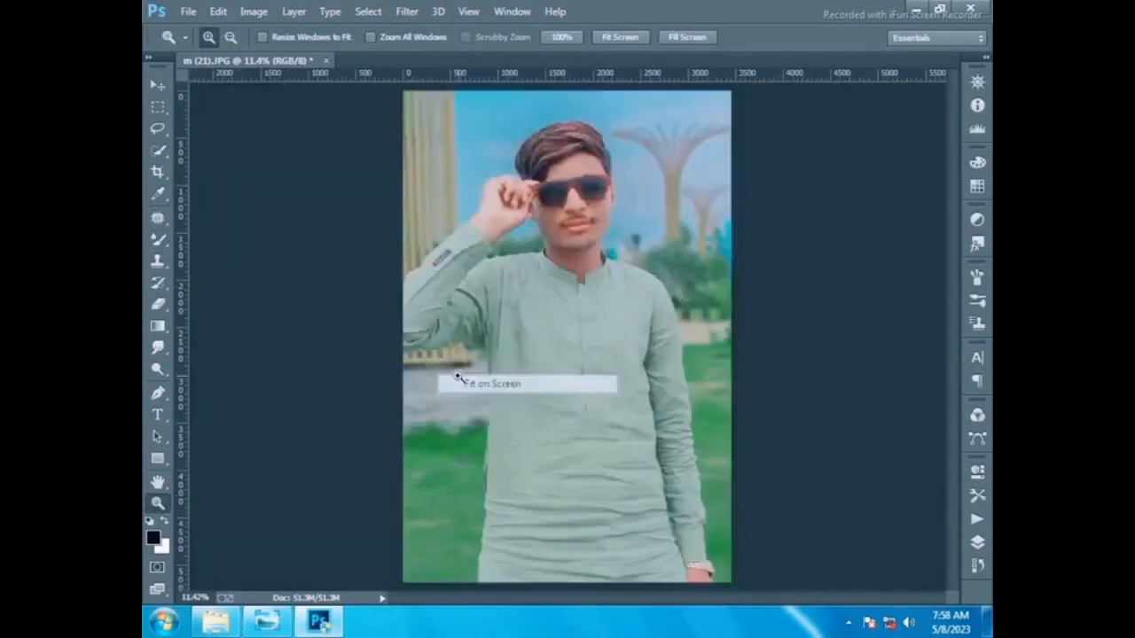
click(407, 11)
key(Escape)
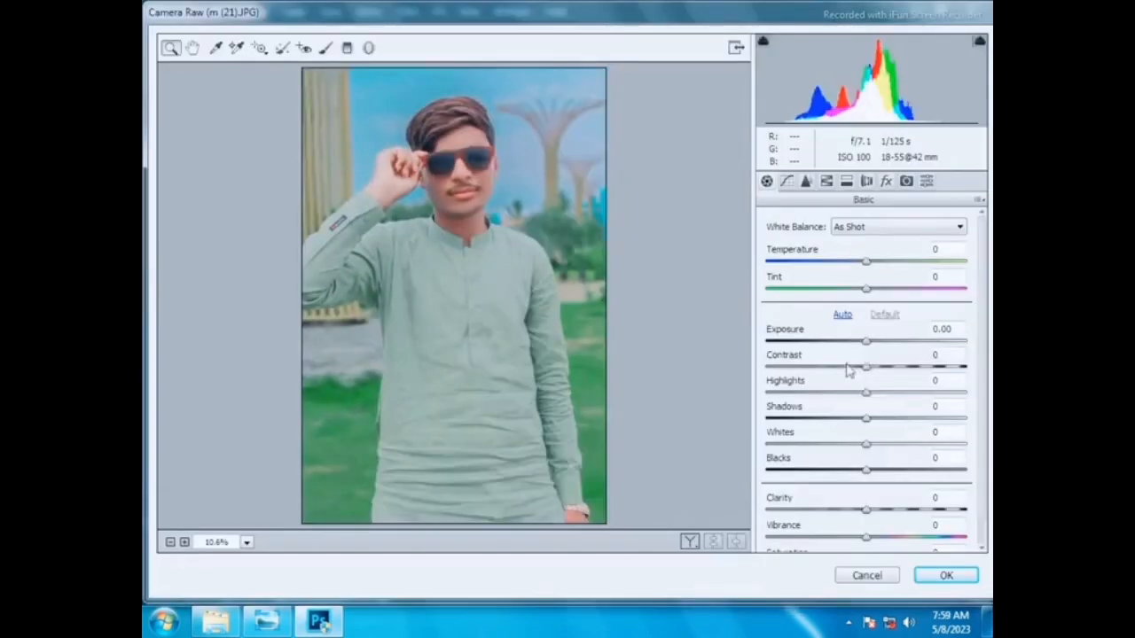
drag(866, 367, 833, 419)
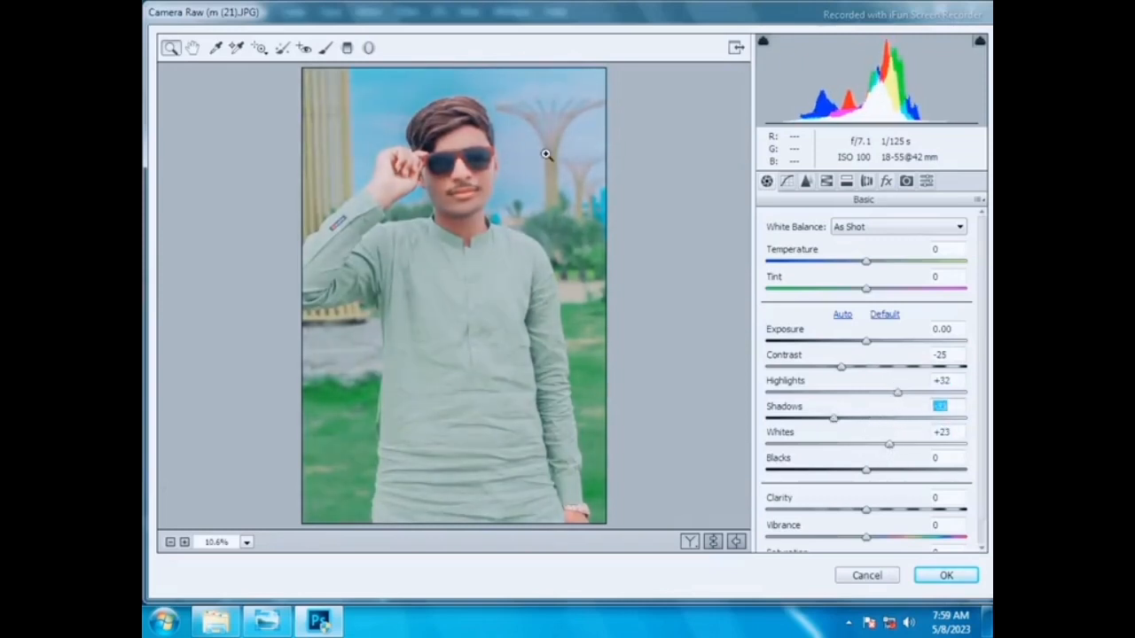
- In the HSL Saturation sliders set Reds +19, Oranges -21, Blues +63 and raise Greens
click(826, 180)
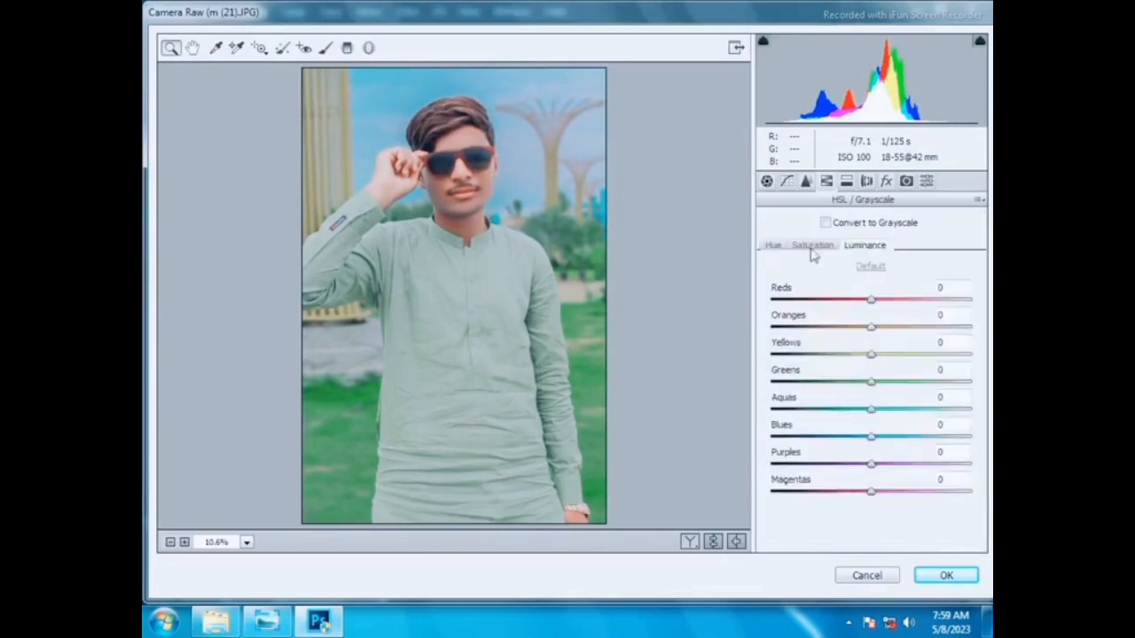
click(812, 244)
mouse_move(870, 327)
mouse_down()
mouse_move(850, 327)
mouse_move(891, 301)
mouse_move(892, 327)
mouse_up()
click(876, 246)
click(813, 246)
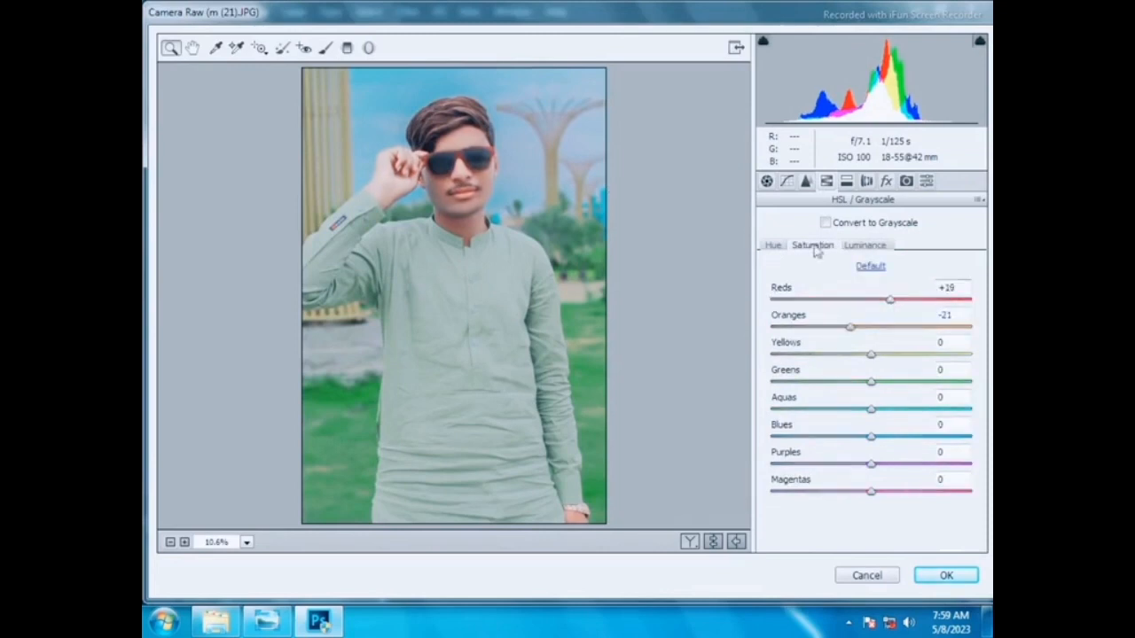
drag(871, 436, 933, 437)
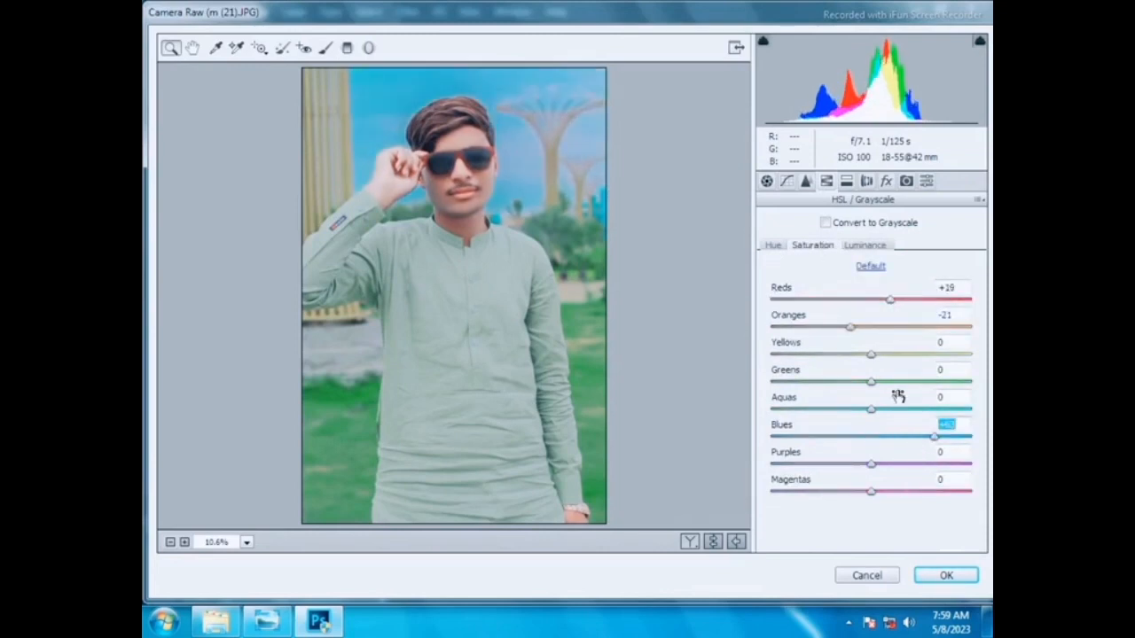
drag(892, 383, 904, 382)
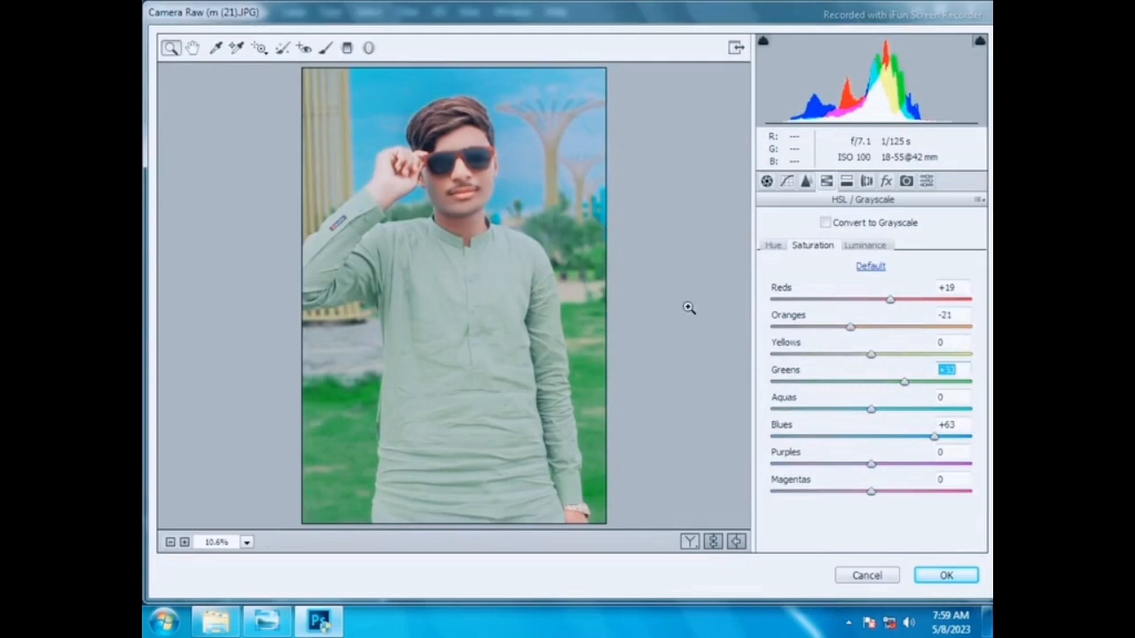
- Paint over the sunglasses with the Adjustment Brush (Exposure +0.50, Contrast -75, Clarity -57) and apply the Camera Raw filter
click(324, 50)
mouse_move(427, 174)
mouse_down()
mouse_move(446, 209)
mouse_move(469, 219)
mouse_up()
drag(491, 167, 486, 169)
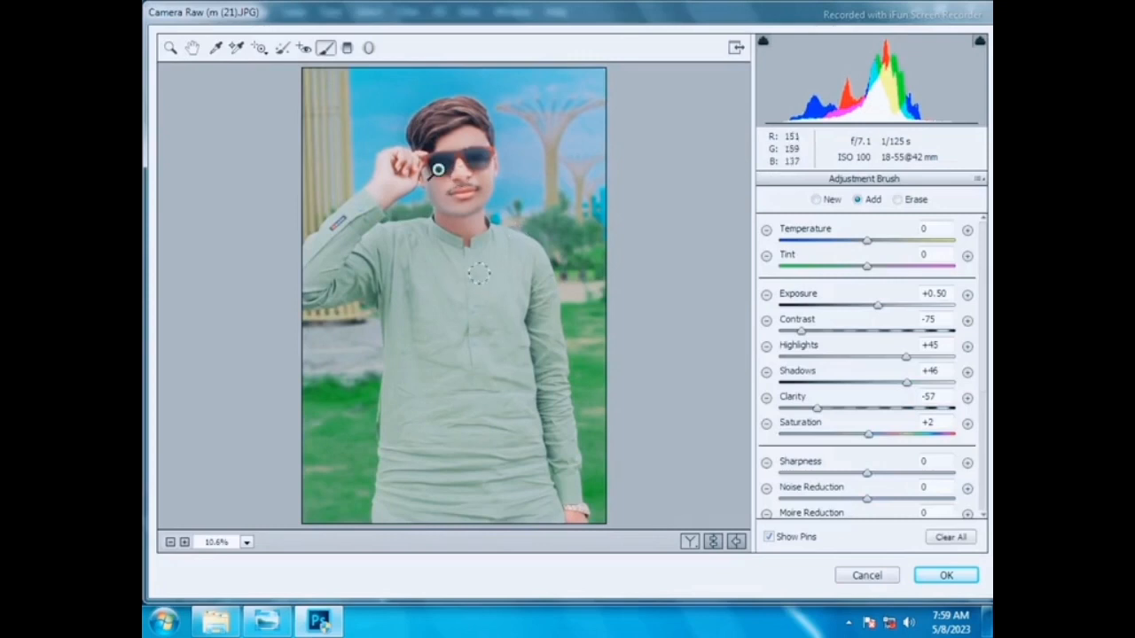
key(Return)
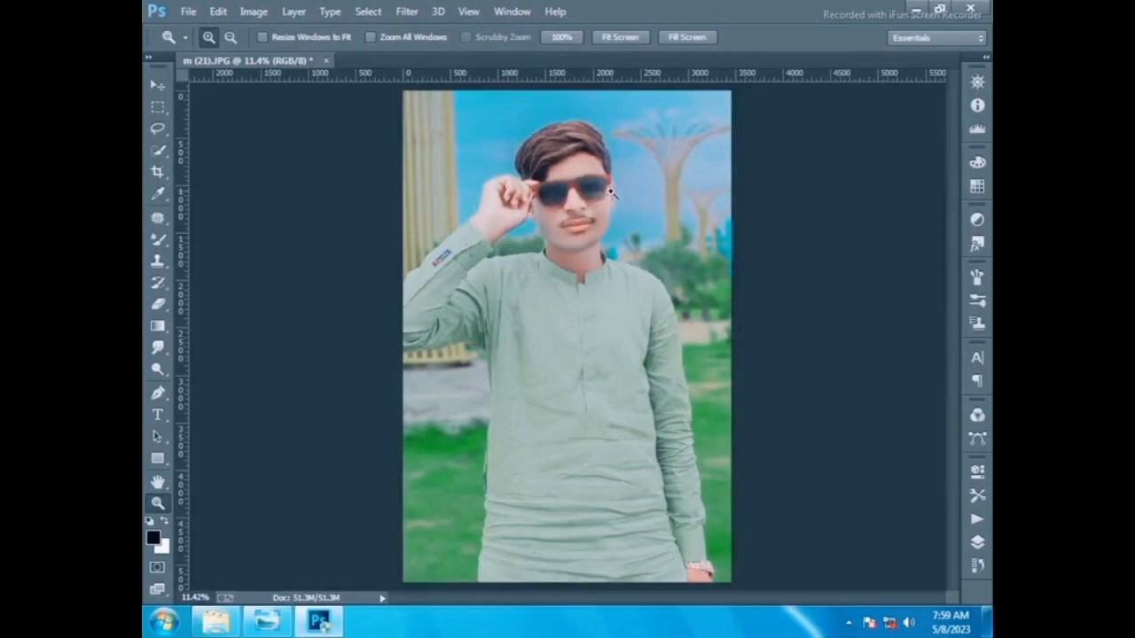
- Apply another Camera Raw filter with Contrast -15 and Highlights +9
click(544, 154)
scroll(537, 169, up, 3)
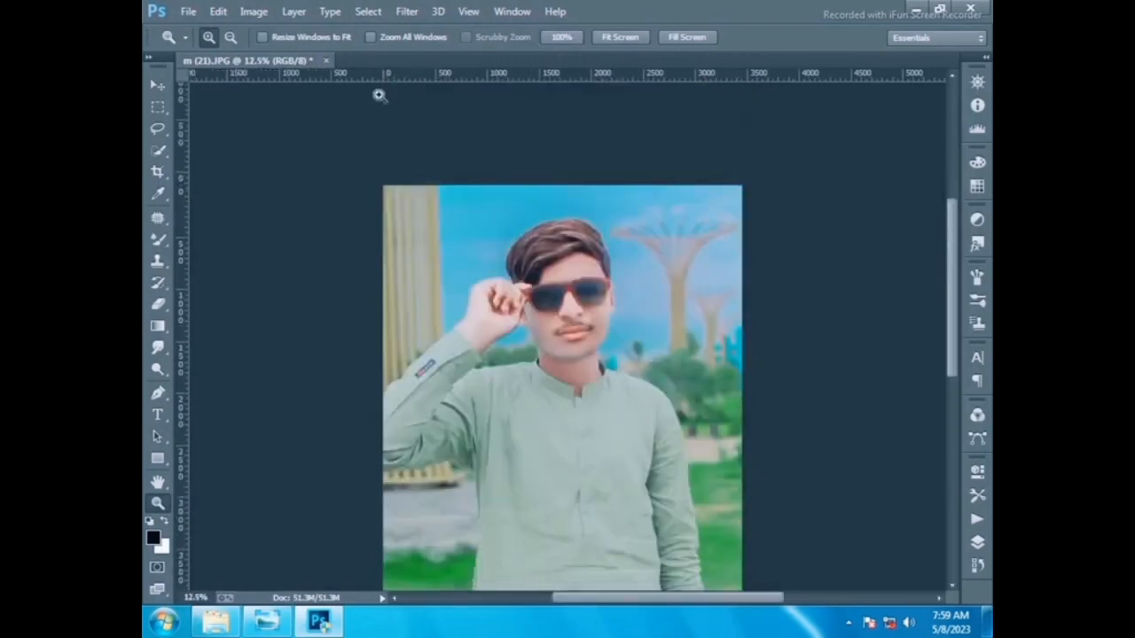
click(407, 12)
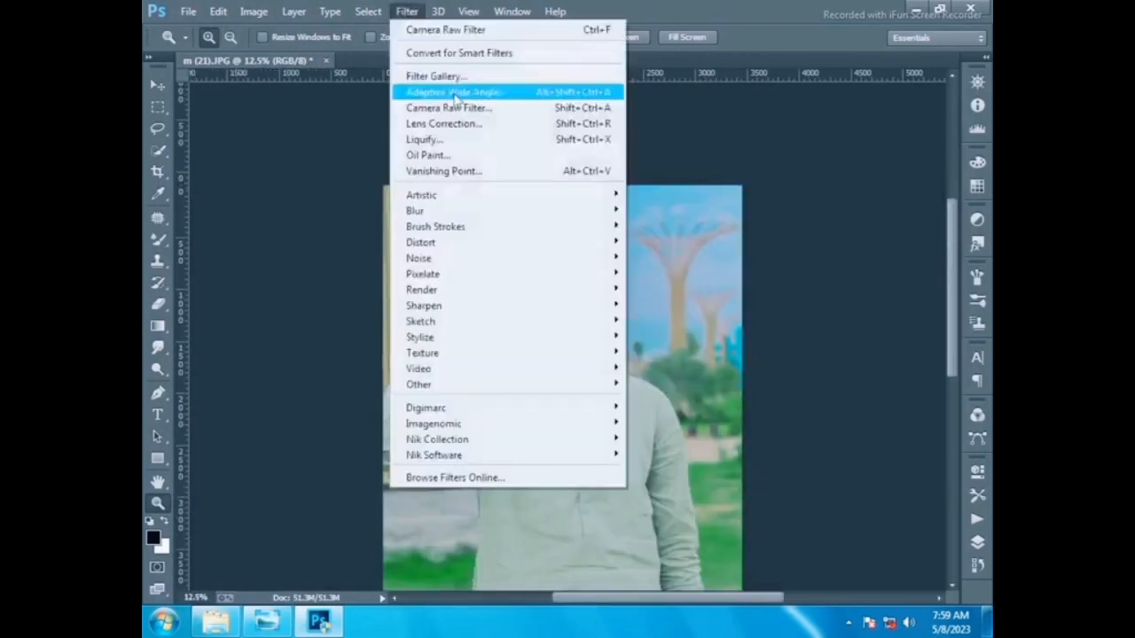
click(451, 92)
click(736, 371)
click(407, 12)
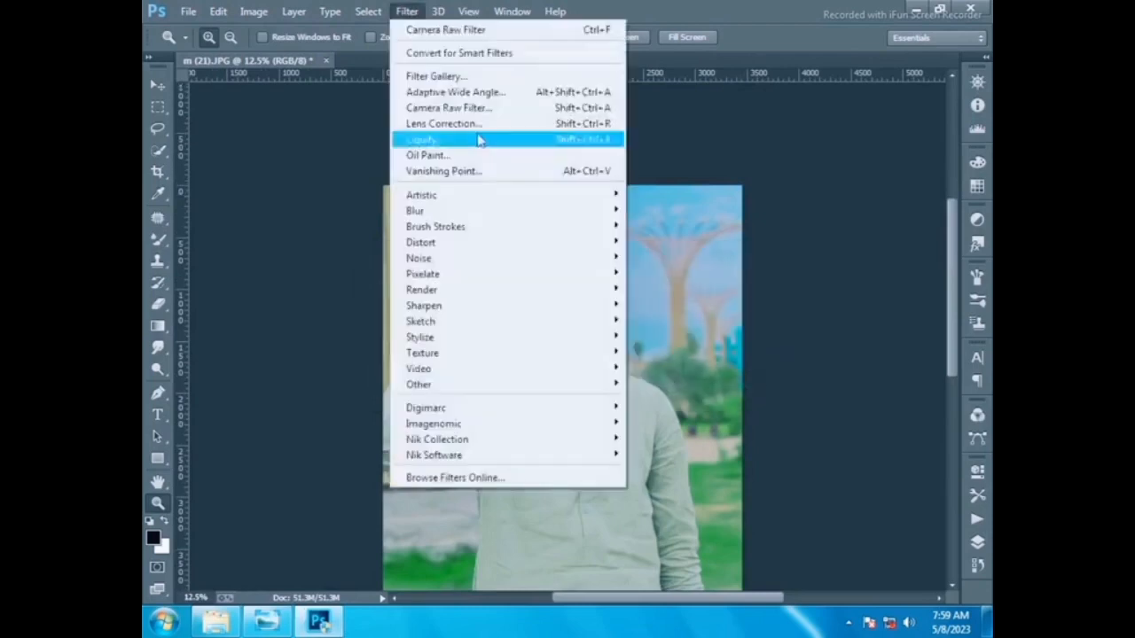
click(477, 107)
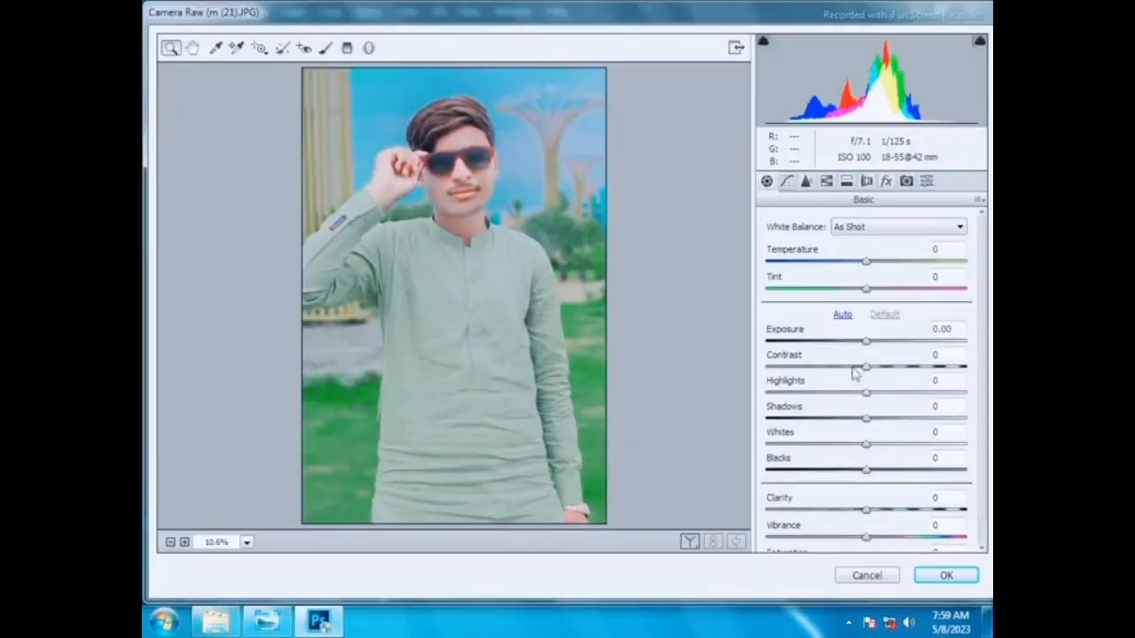
drag(866, 367, 875, 392)
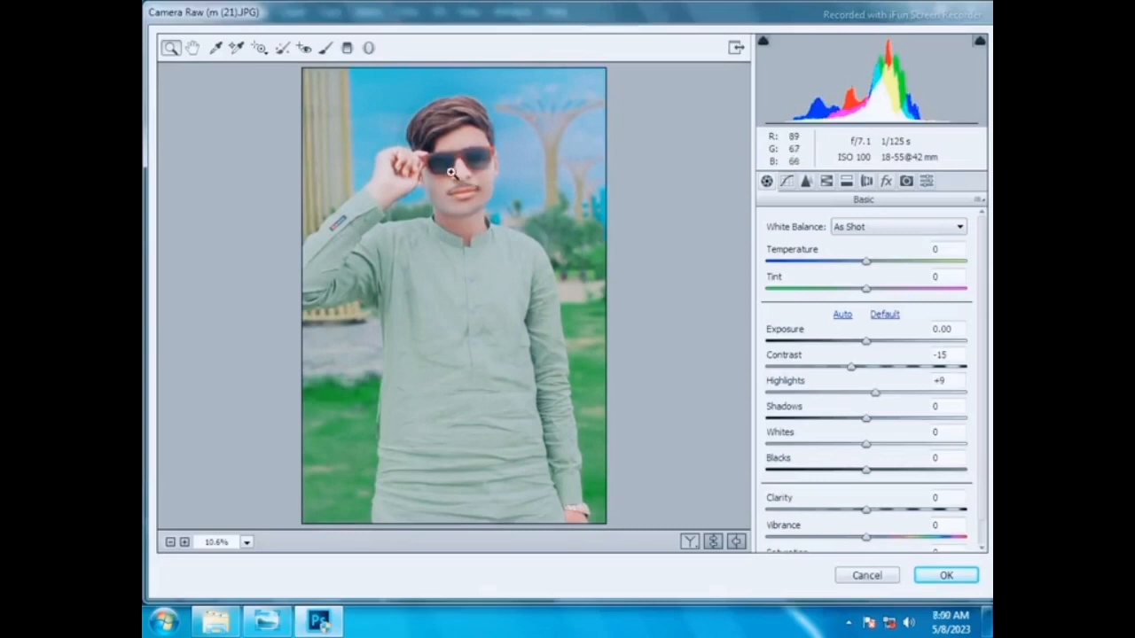
key(Return)
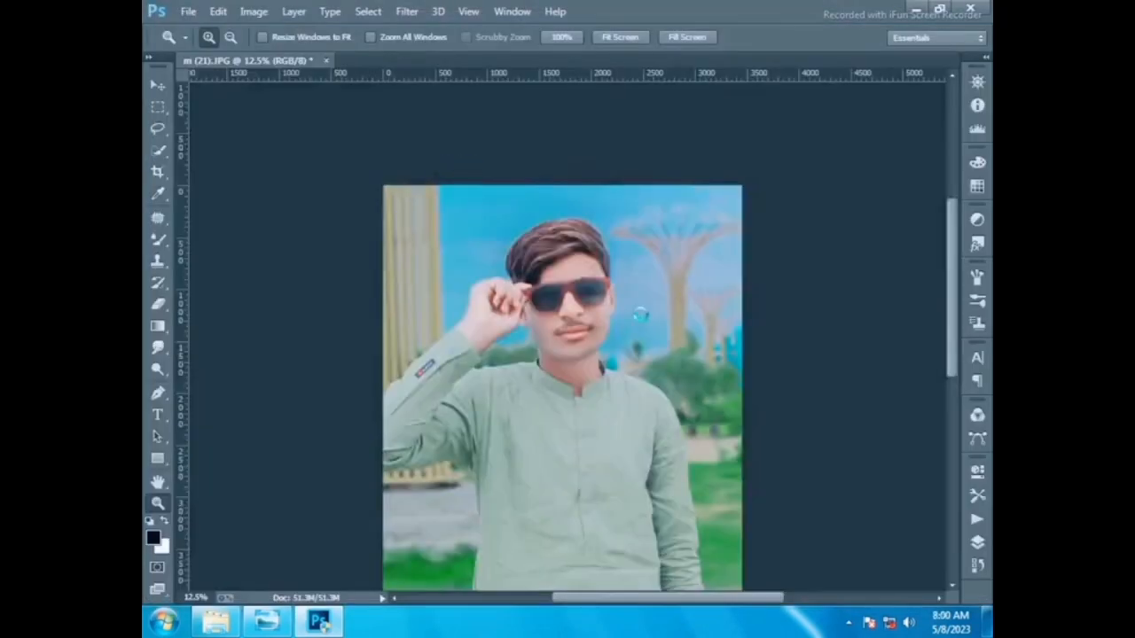
scroll(640, 325, down, 5)
click(725, 396)
click(724, 394)
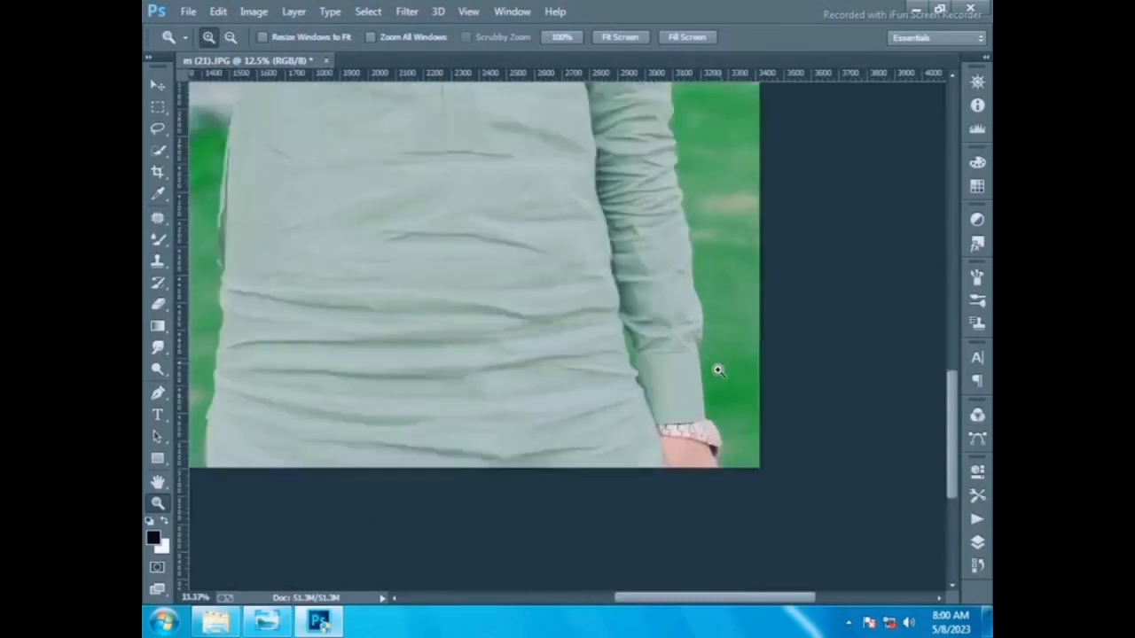
click(717, 370)
scroll(717, 370, down, 2)
click(158, 239)
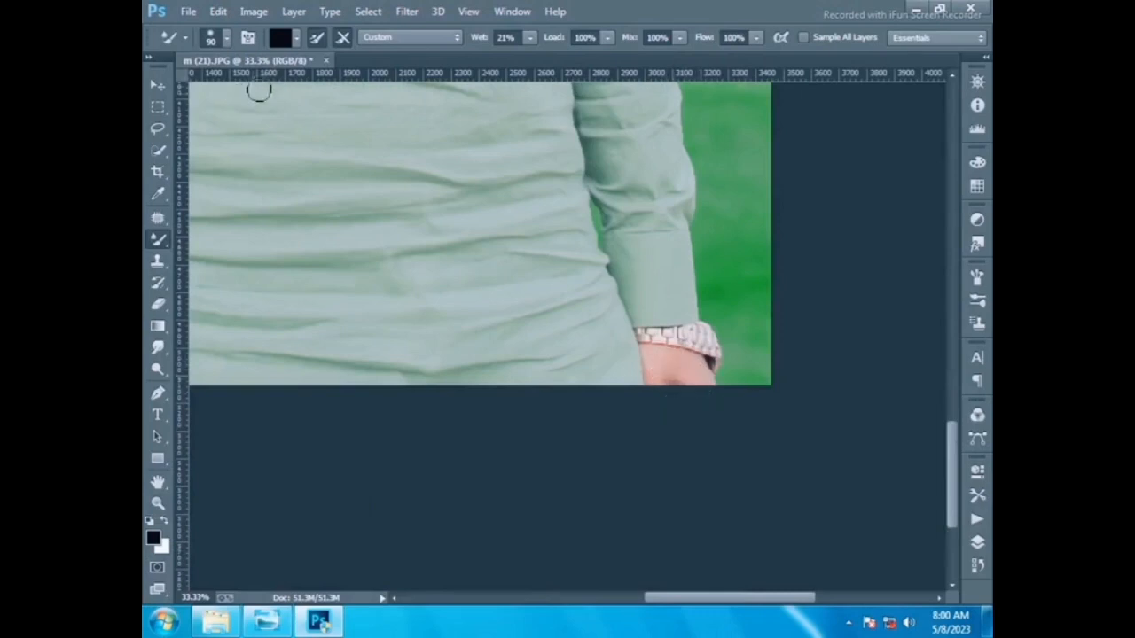
key(bracketright)
key(bracketright)
key(bracketright)
key(bracketright)
scroll(479, 266, up, 5)
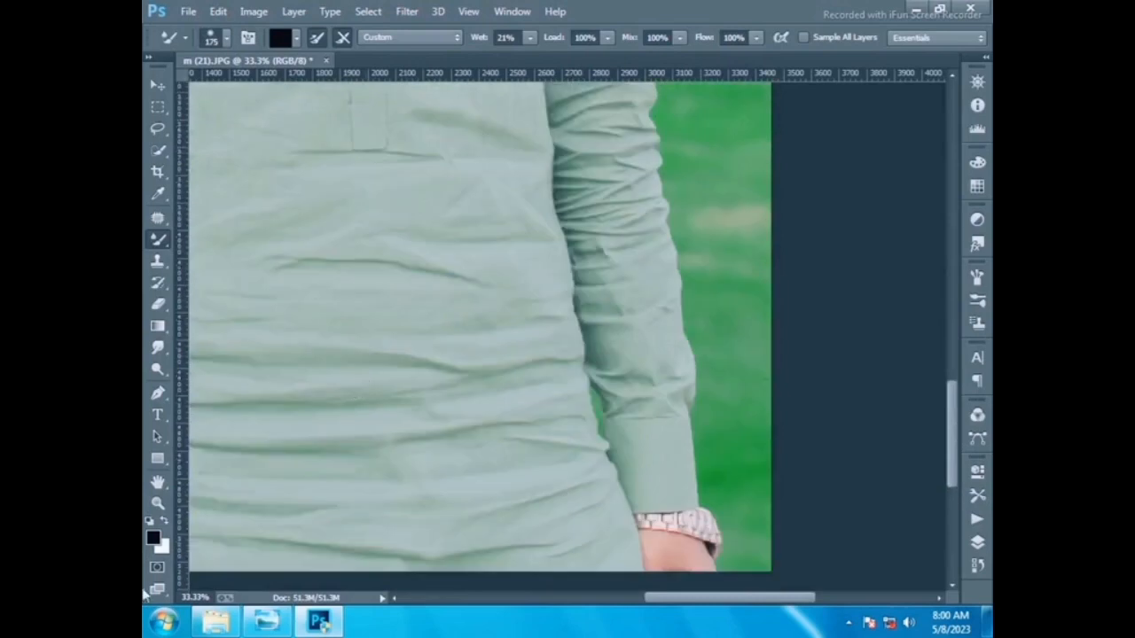
key(z)
right_click(272, 452)
click(301, 461)
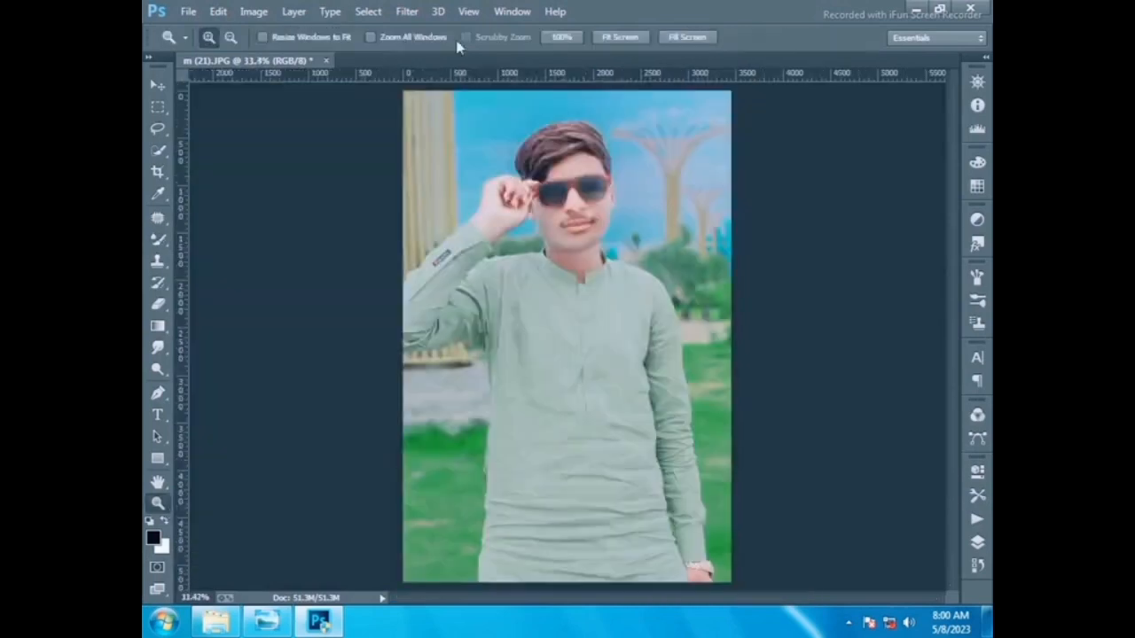
- In Liquify, push the hair upward into a fuller shape with the Forward Warp tool at brush size 400 and apply
click(407, 11)
click(449, 147)
key(z)
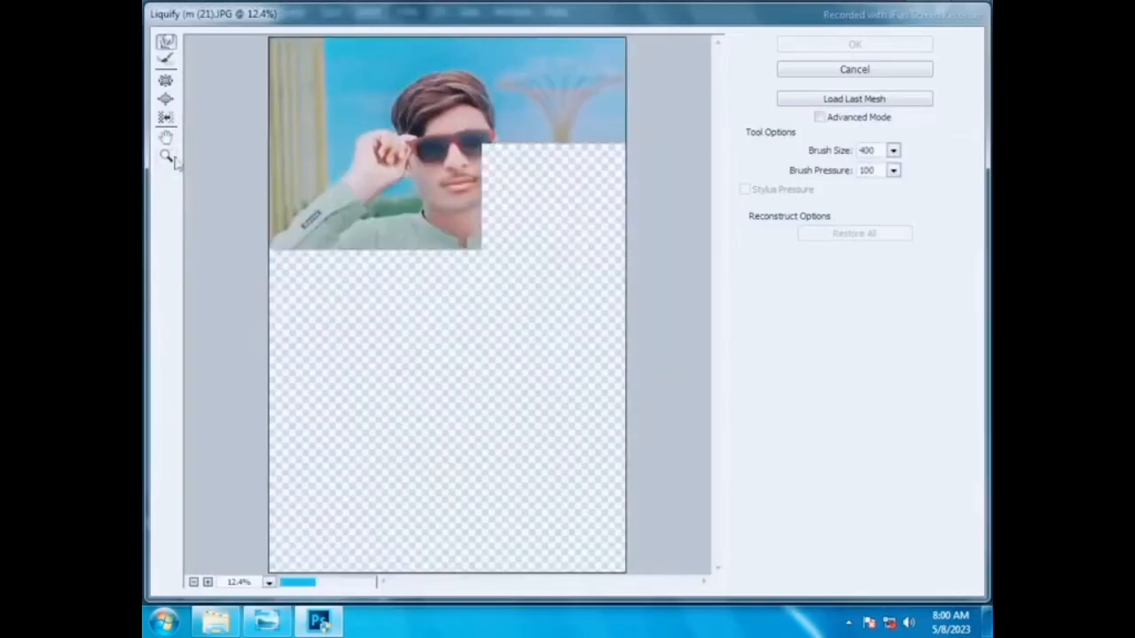
drag(347, 78, 558, 155)
click(166, 42)
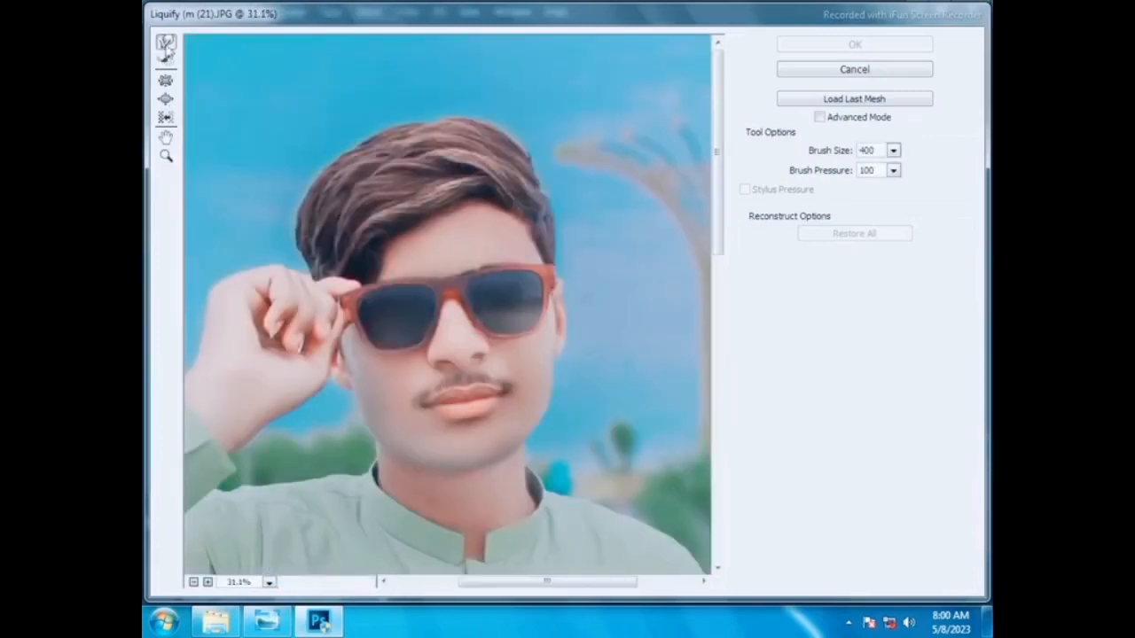
drag(397, 133, 433, 122)
drag(357, 158, 350, 151)
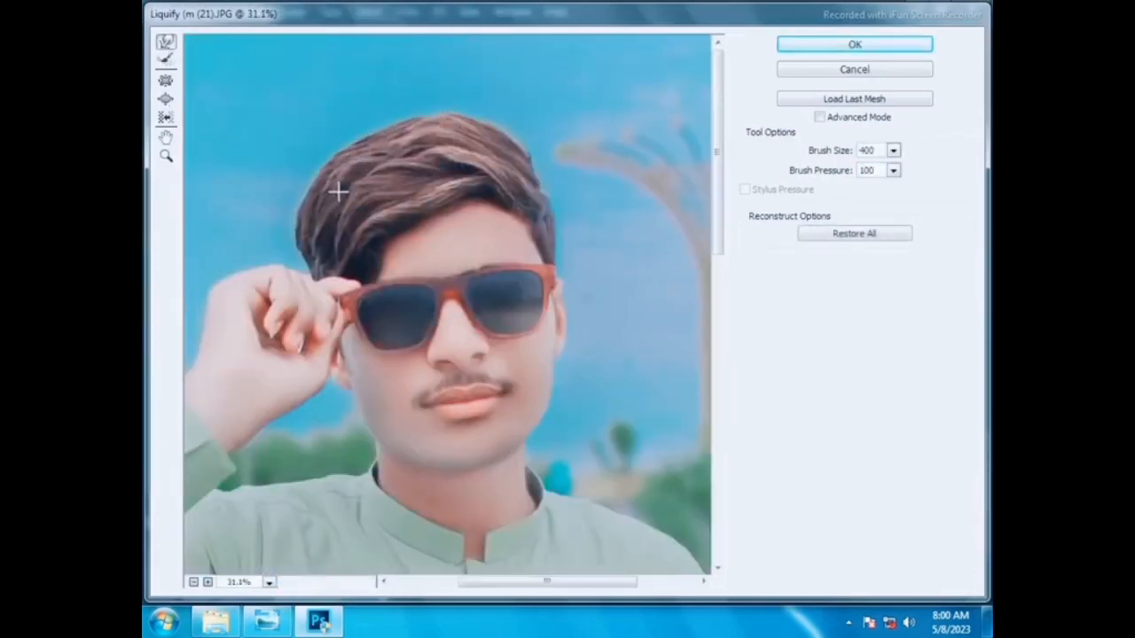
mouse_move(321, 211)
mouse_down()
mouse_move(307, 213)
mouse_move(305, 228)
mouse_move(303, 203)
mouse_up()
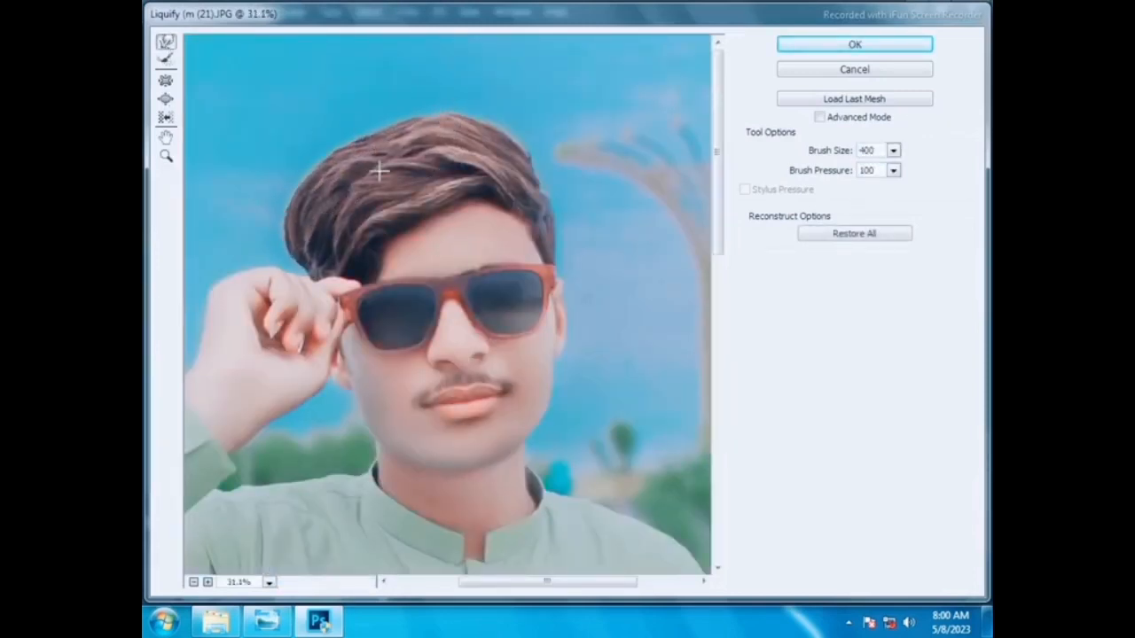
drag(455, 200, 453, 207)
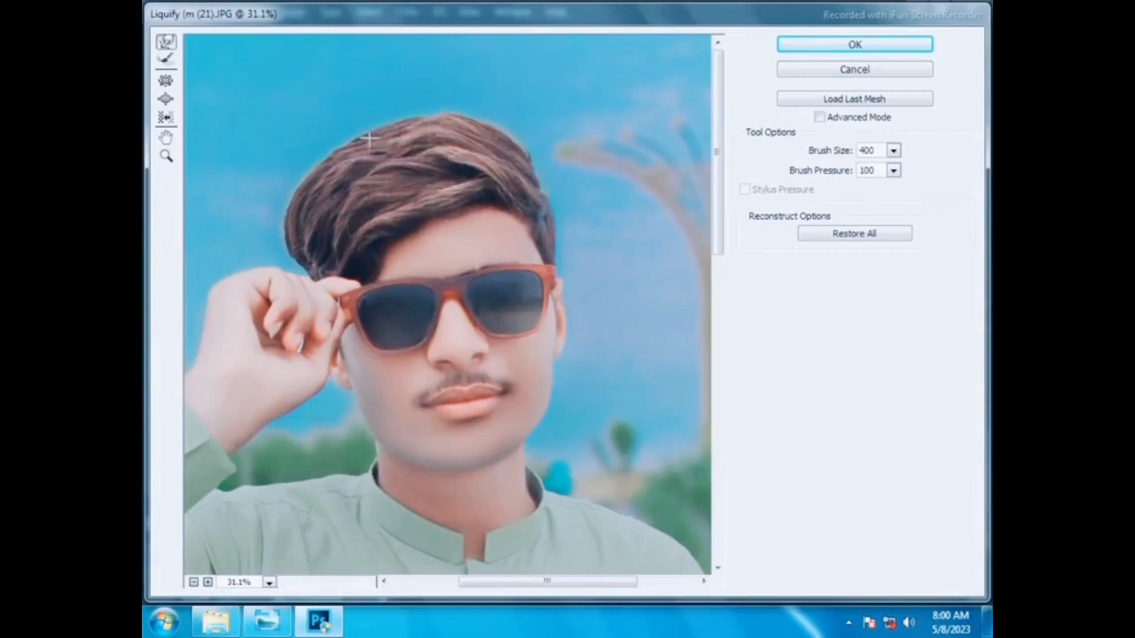
mouse_move(529, 176)
mouse_down()
mouse_move(501, 128)
mouse_move(460, 122)
mouse_move(485, 122)
mouse_move(441, 123)
mouse_up()
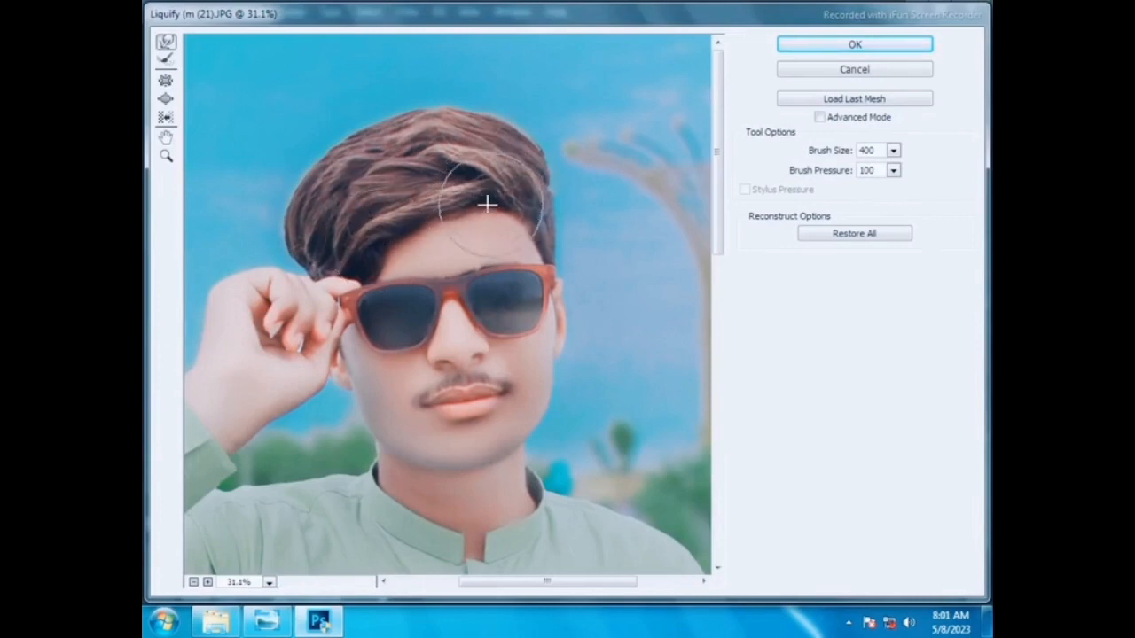
drag(357, 215, 375, 227)
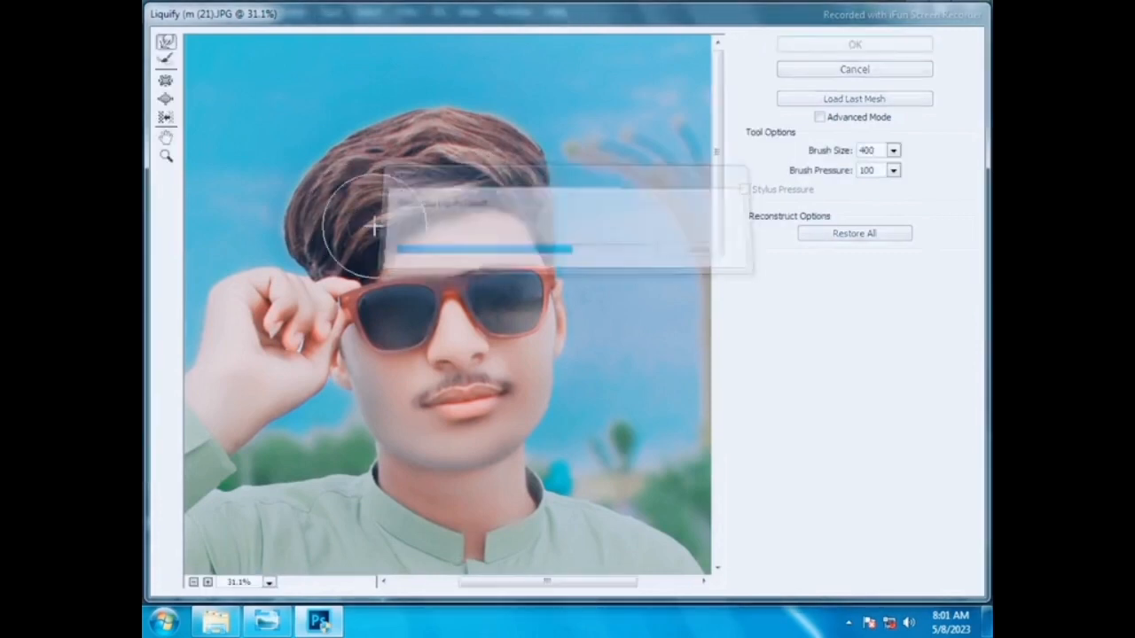
key(Return)
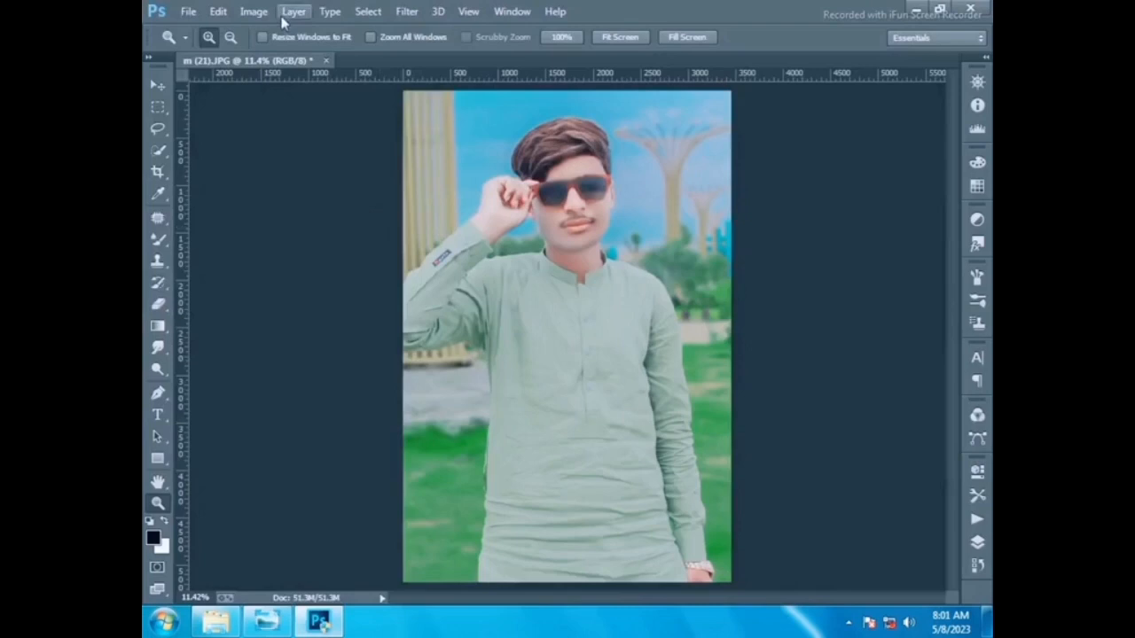
- Place a logo image from the Desktop and position it beside the person's left shoulder on the background
click(217, 11)
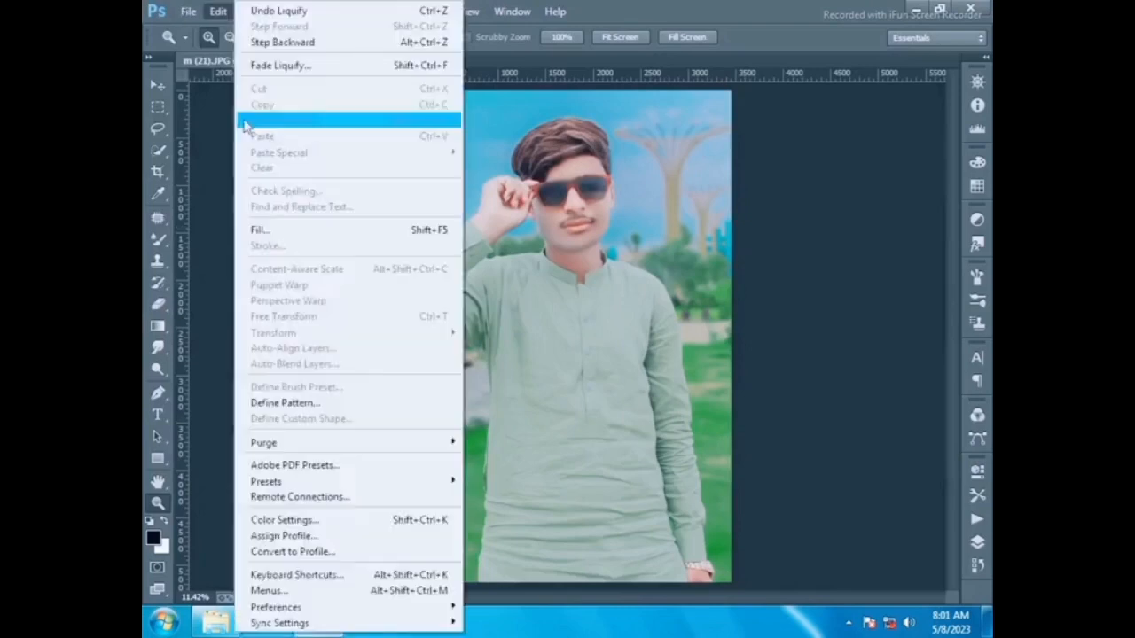
click(256, 250)
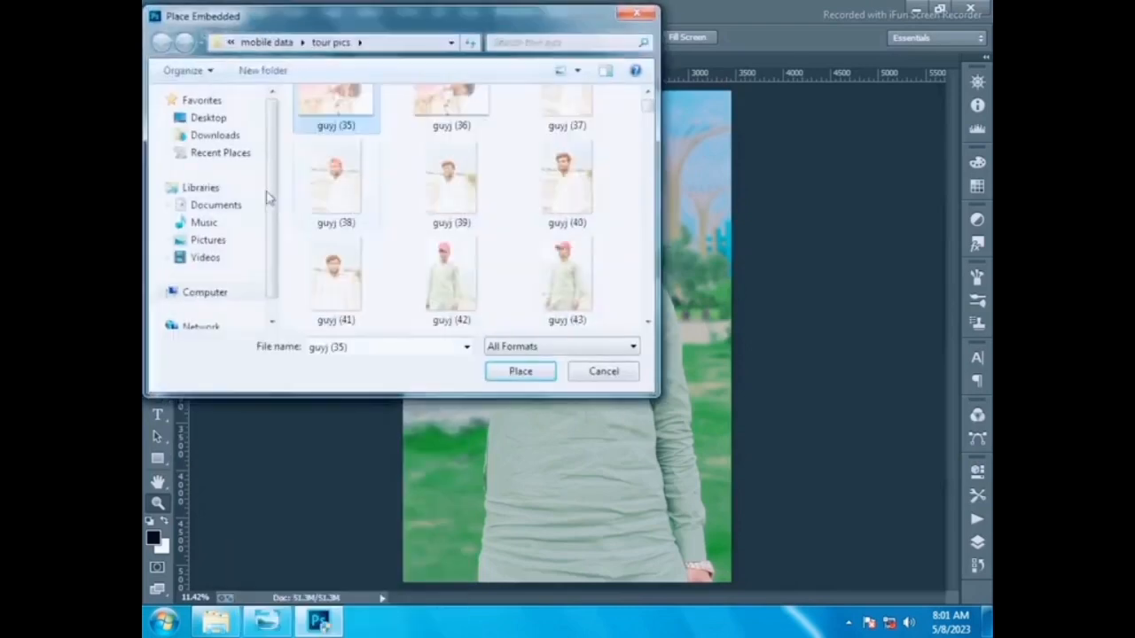
click(201, 101)
click(209, 118)
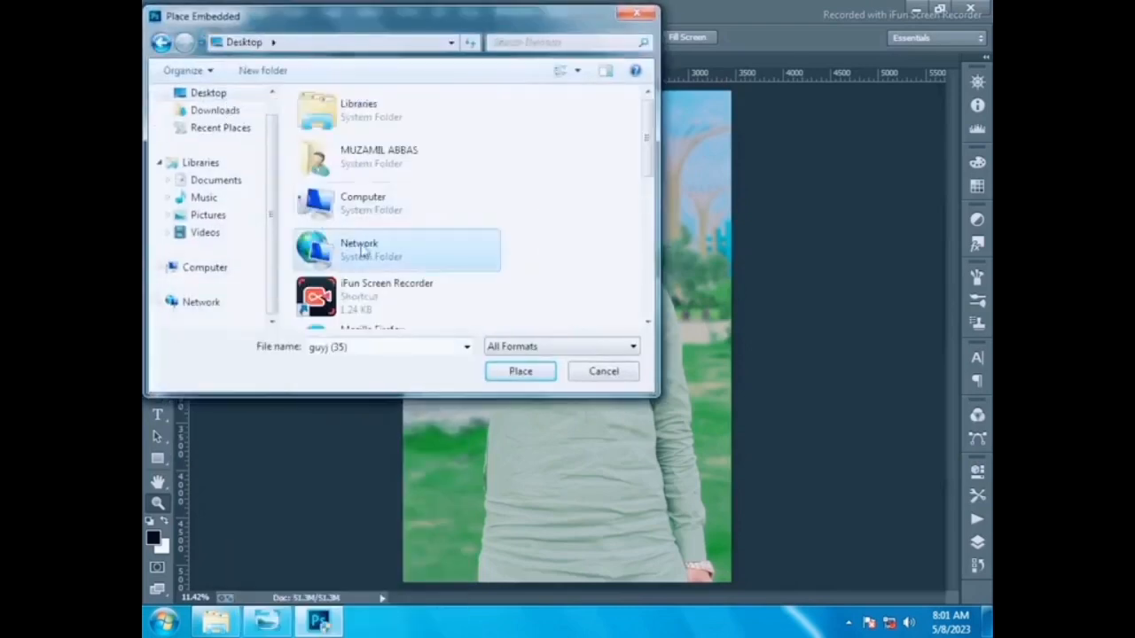
scroll(390, 248, down, 5)
double_click(365, 201)
drag(484, 257, 671, 250)
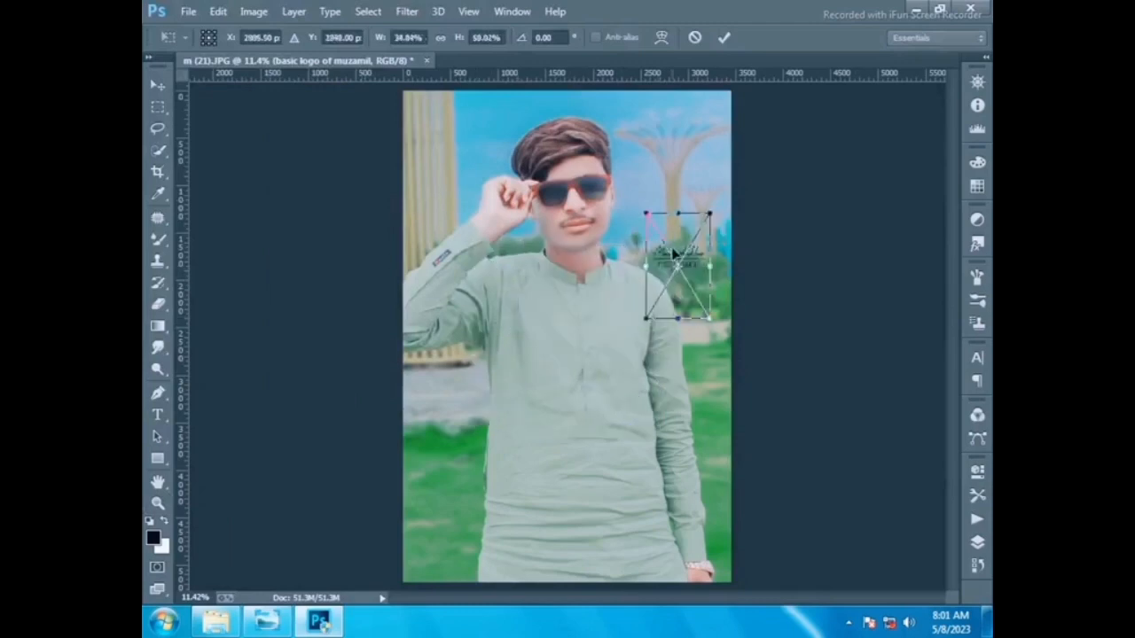
right_click(671, 250)
click(699, 257)
- Save the image as m (21) in JPEG format on the Desktop
click(188, 11)
click(222, 163)
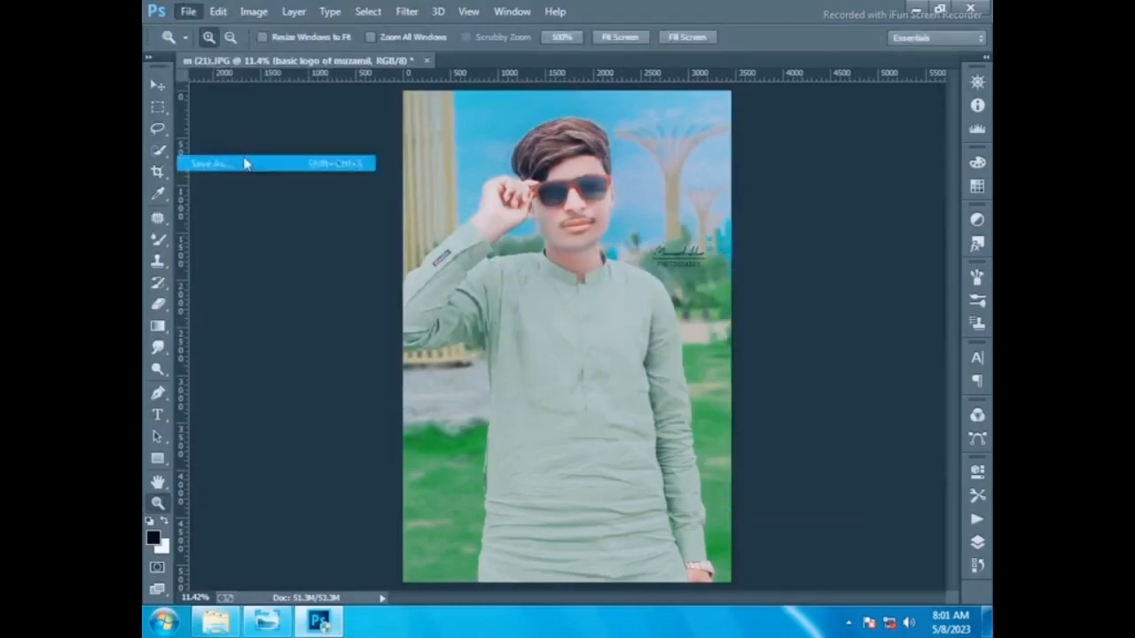
click(208, 92)
click(358, 333)
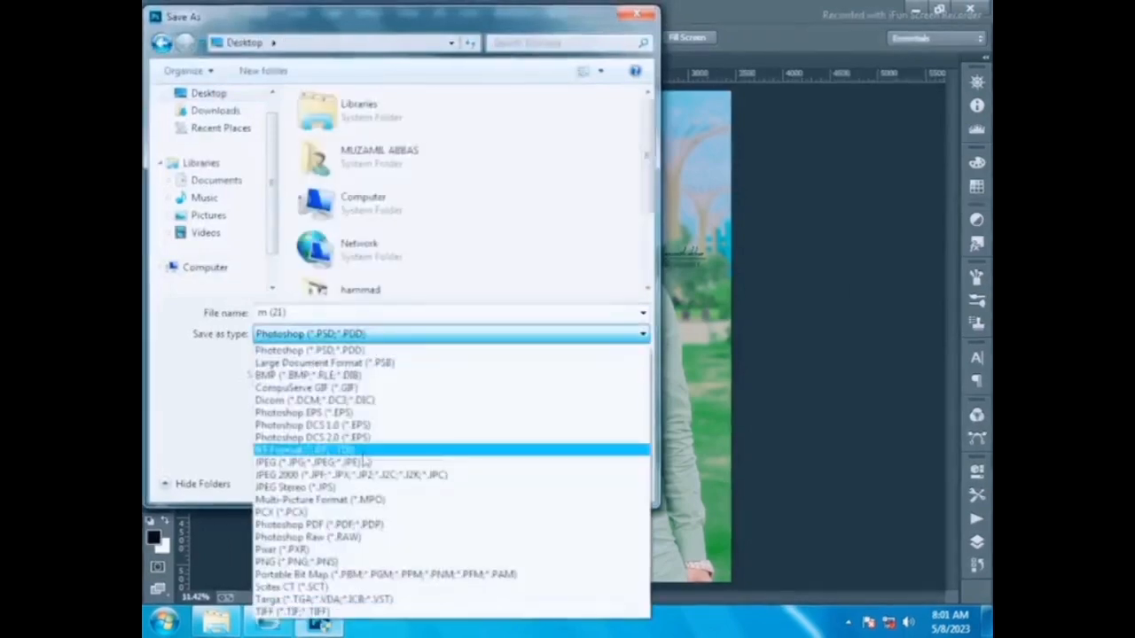
click(355, 464)
click(520, 481)
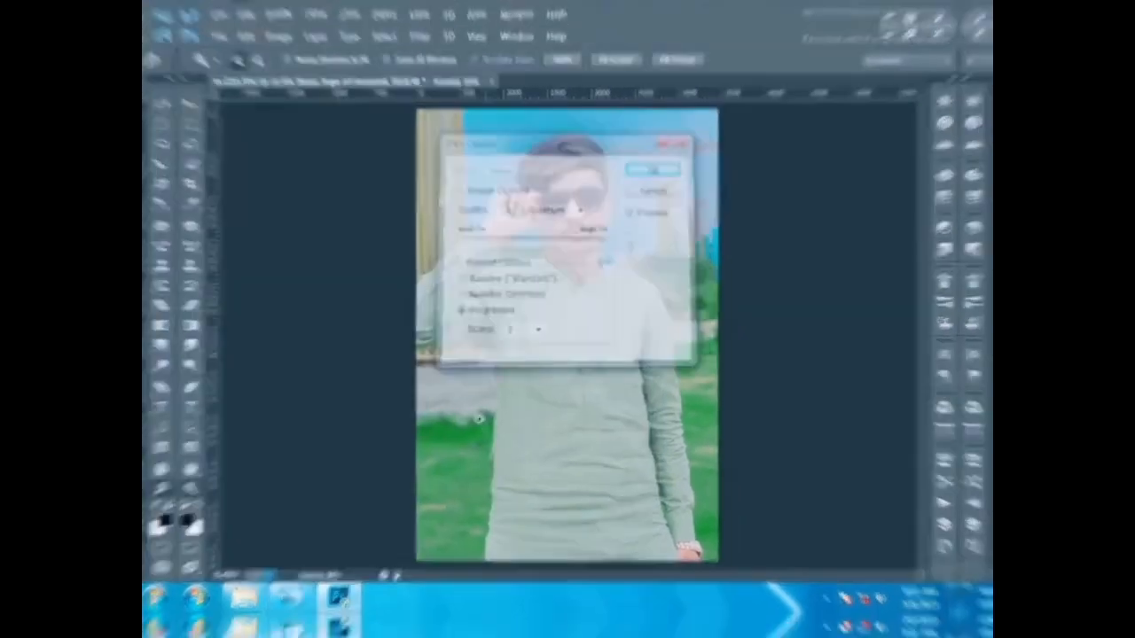